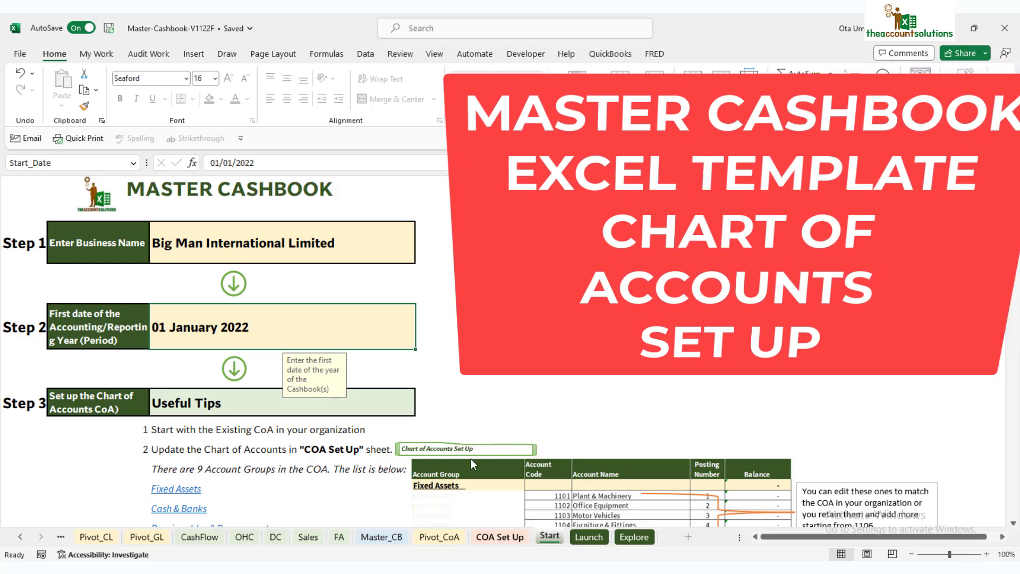
Follow the Chart of Accounts Set Up link on the Start page to reach the COA Set Up sheet.
left_click(464, 450)
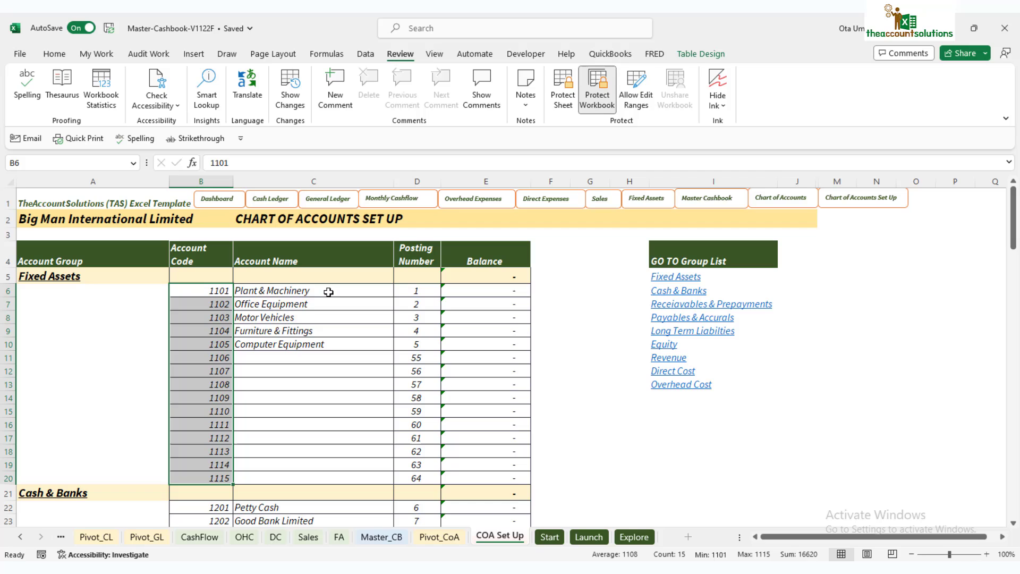
Review the named Fixed Assets accounts, Plant & Machinery through Computer Equipment.
left_click(308, 291)
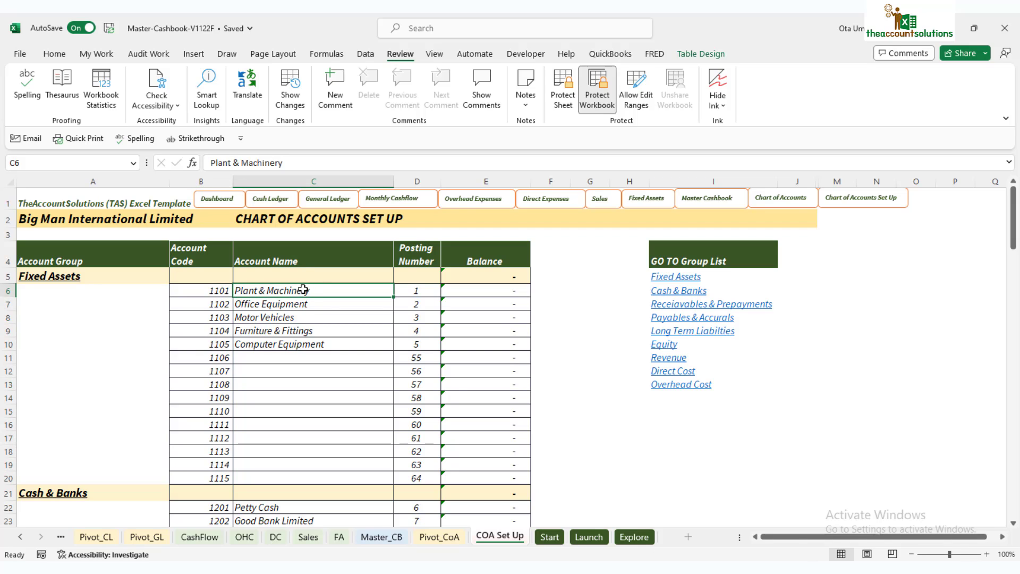
left_click_drag(303, 289, 306, 345)
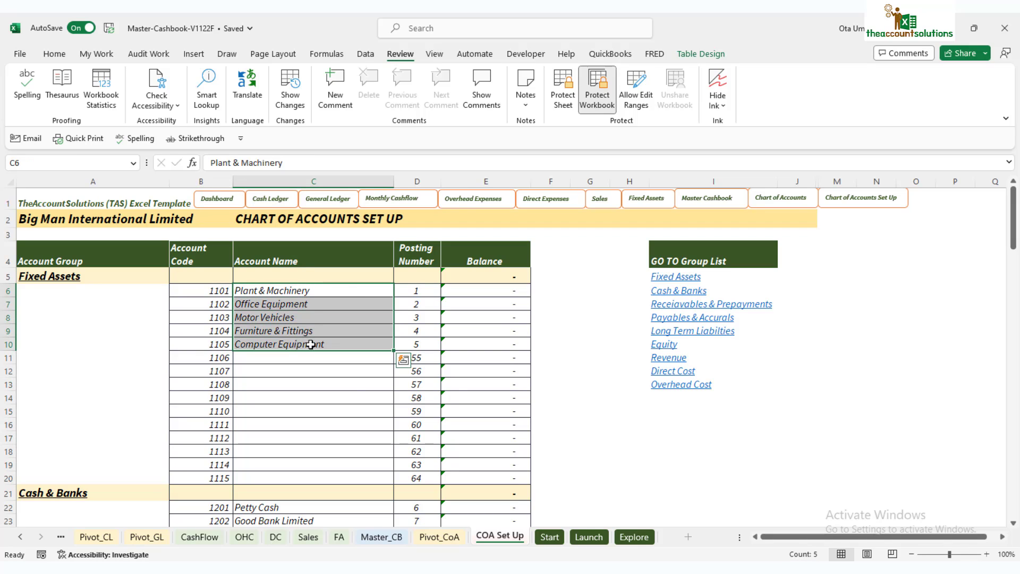
key("shift+Up")
key("shift+Up")
left_click(295, 292)
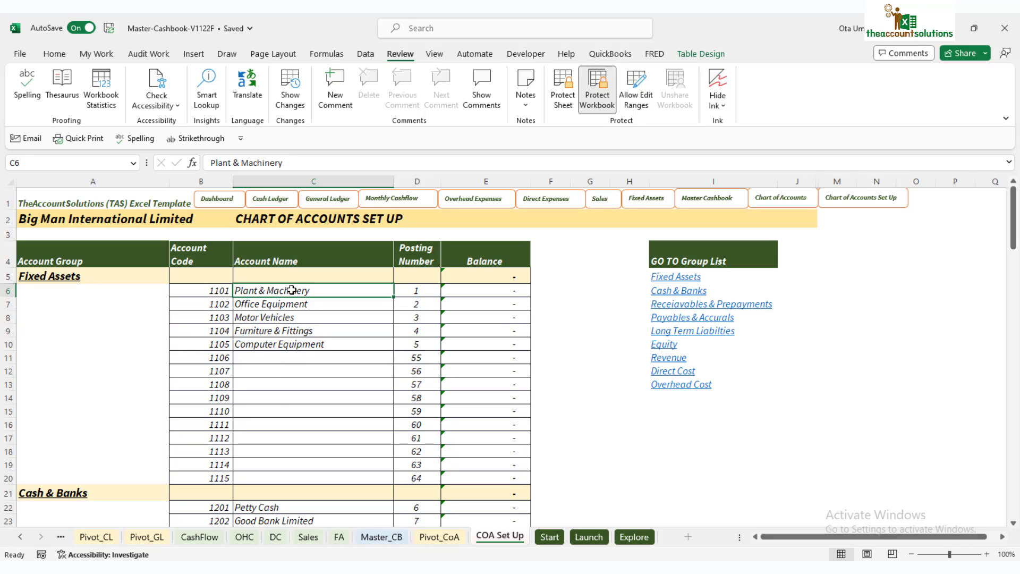
left_click(305, 346)
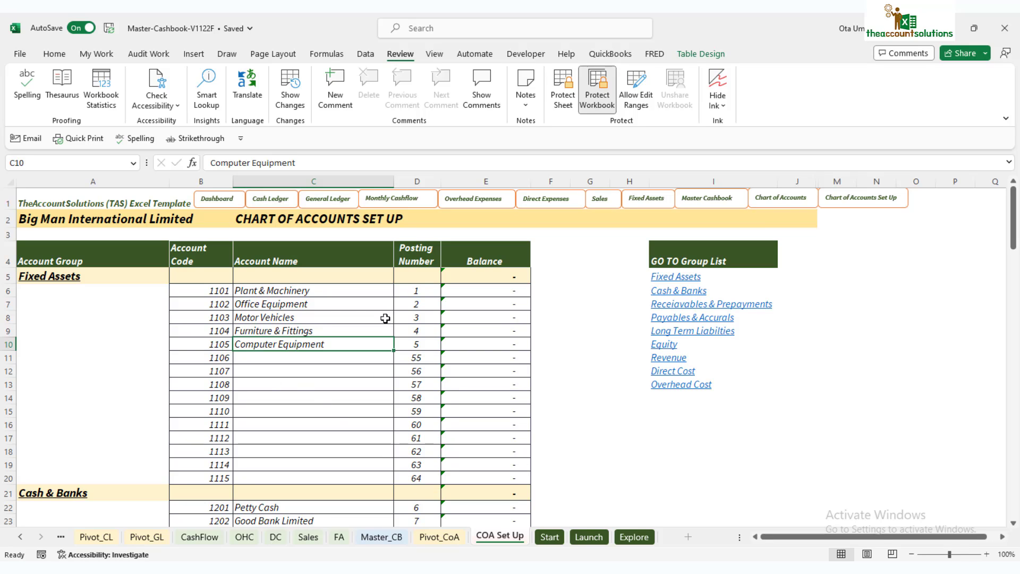
Check the Fixed Assets posting numbers, such as 60 for code 1111, and view Pivot_CoA.
left_click(417, 292)
left_click(415, 424)
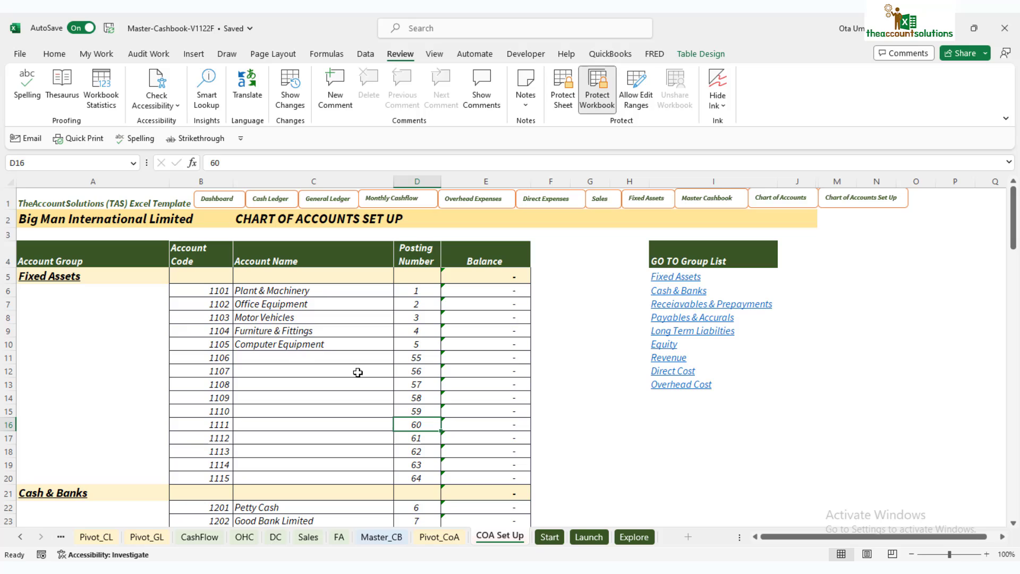
left_click(300, 355)
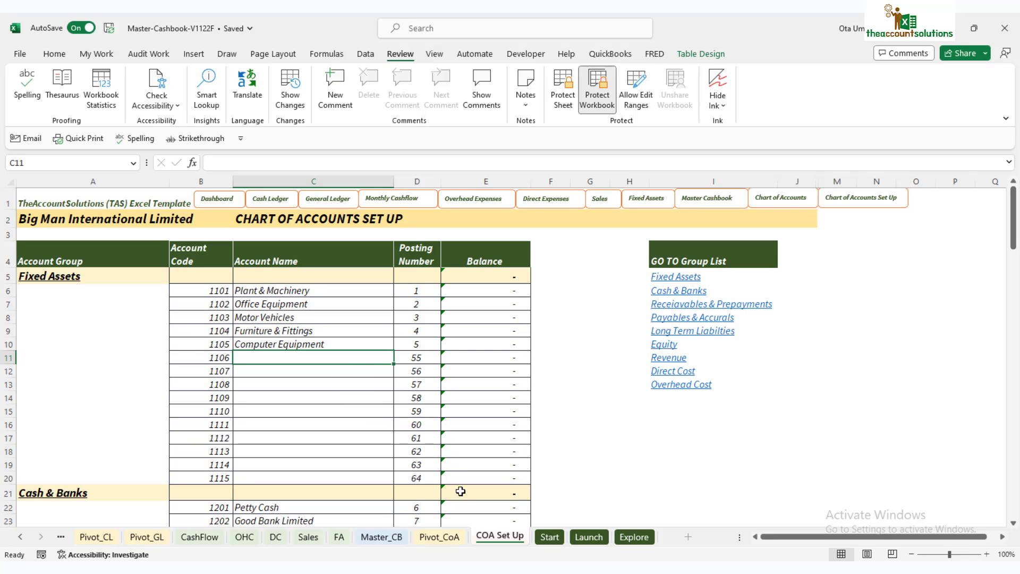
left_click(439, 537)
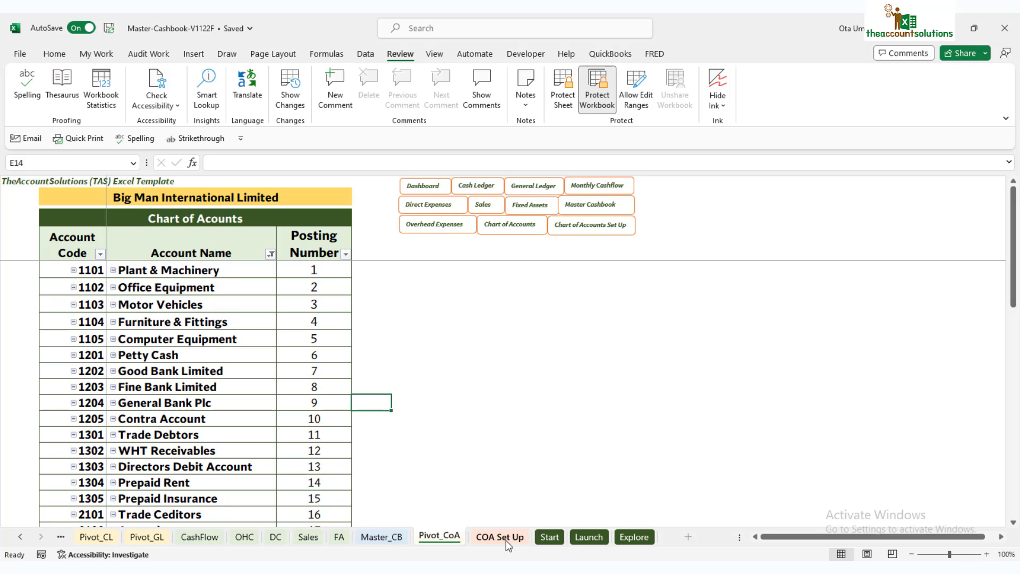
On COA Set Up, name Fixed Assets code 1106 'Land & Building' (posting number 55).
left_click(526, 538)
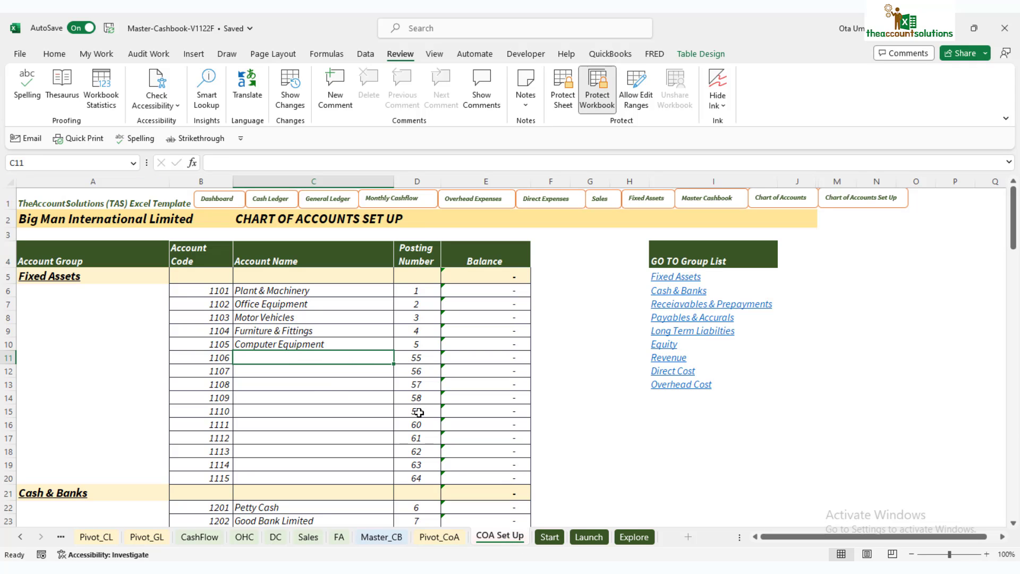
type("Land & Building")
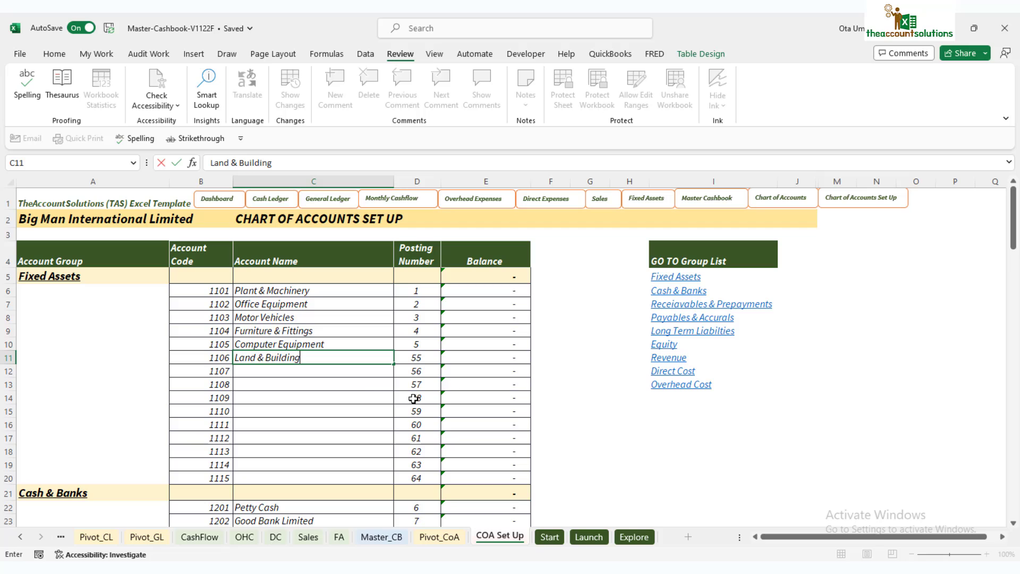
left_click(378, 384)
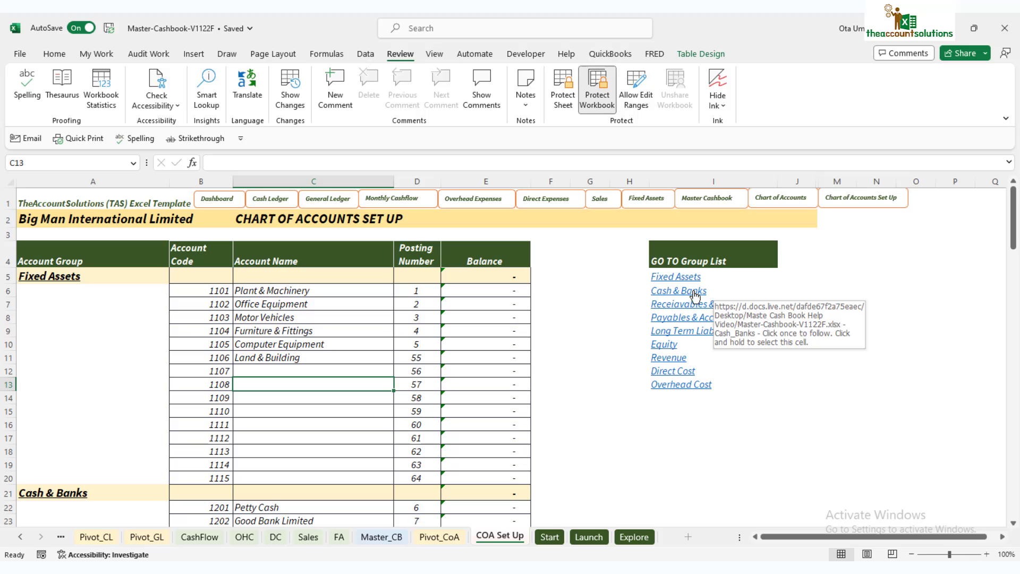
Scroll to the Cash & Banks group and look over account codes 1201 to 1210.
scroll(330, 384, "down", 4)
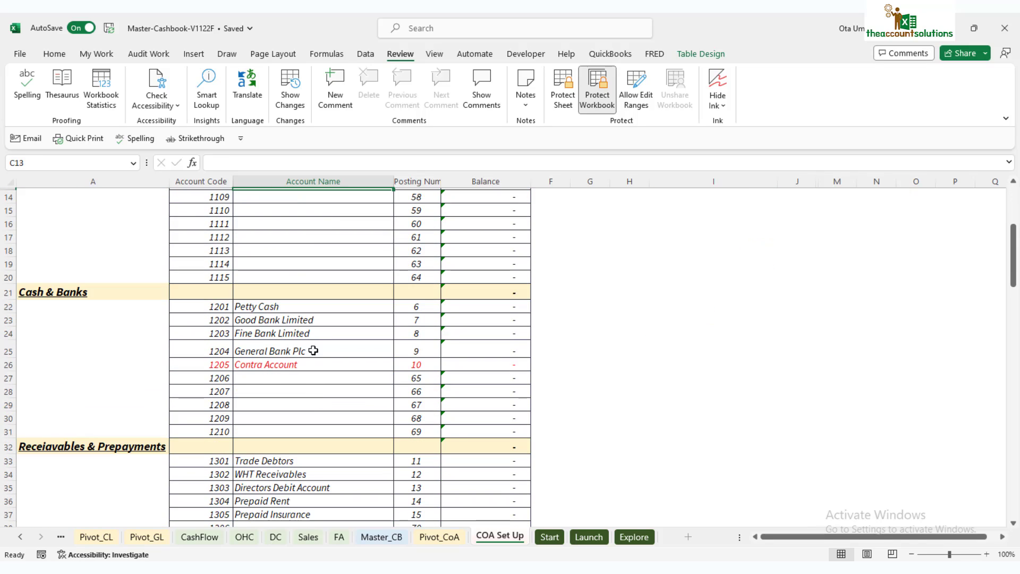
scroll(323, 380, "up", 4)
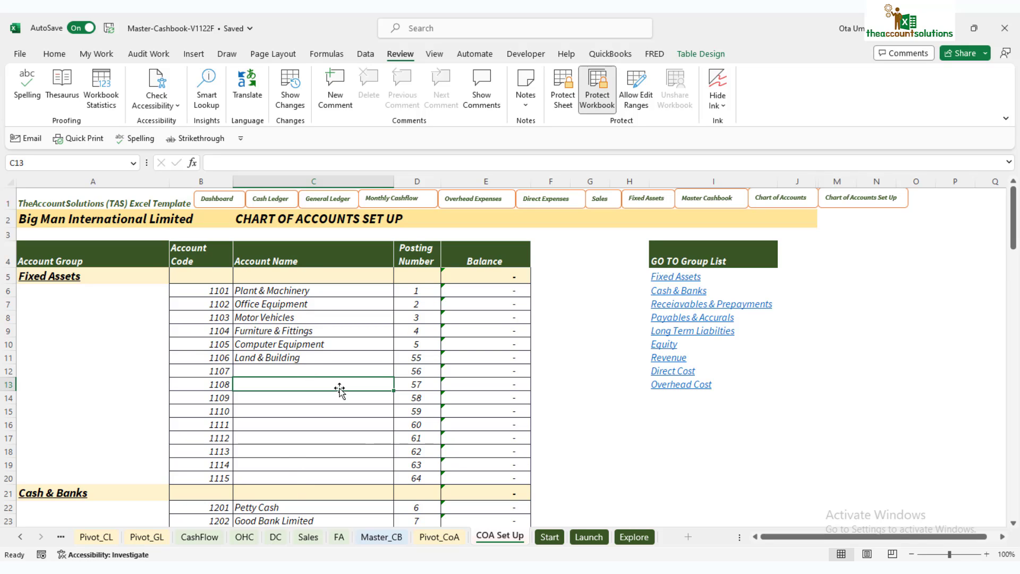
scroll(340, 386, "down", 5)
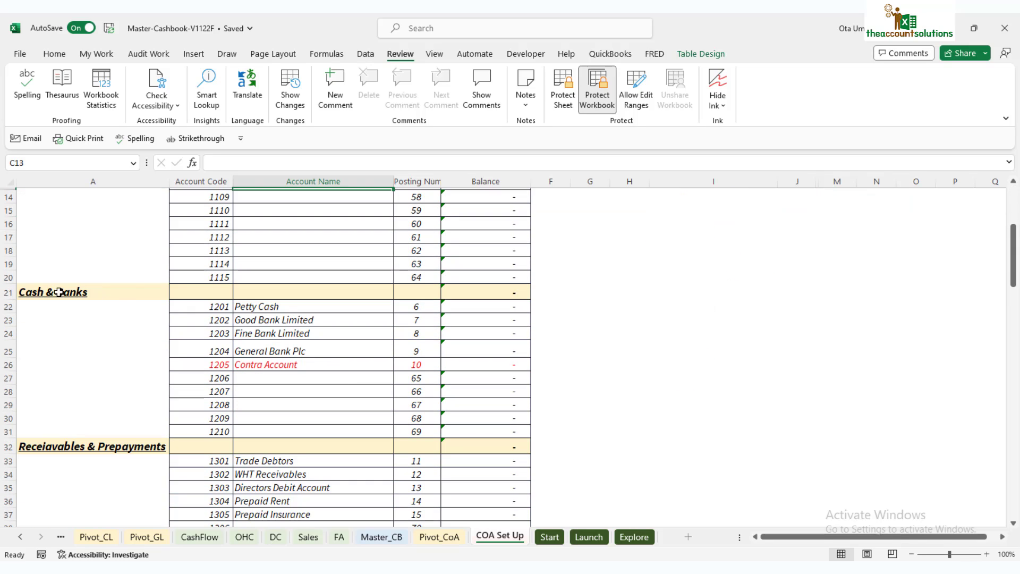
left_click(216, 309)
left_click_drag(214, 325, 212, 429)
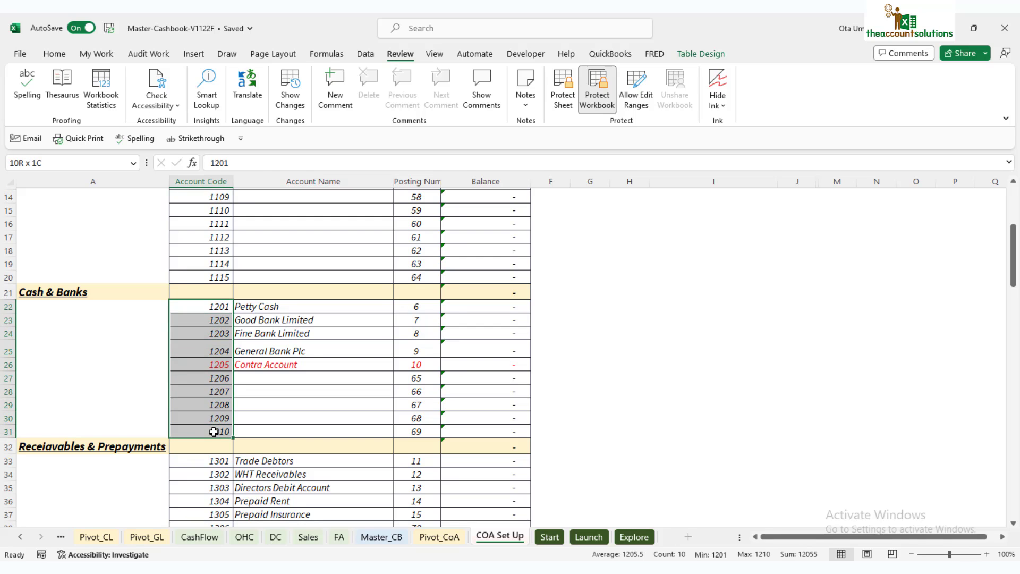
Review the existing Cash & Banks names, including Contra Account, against the Pivot_CoA sheet.
left_click(301, 389)
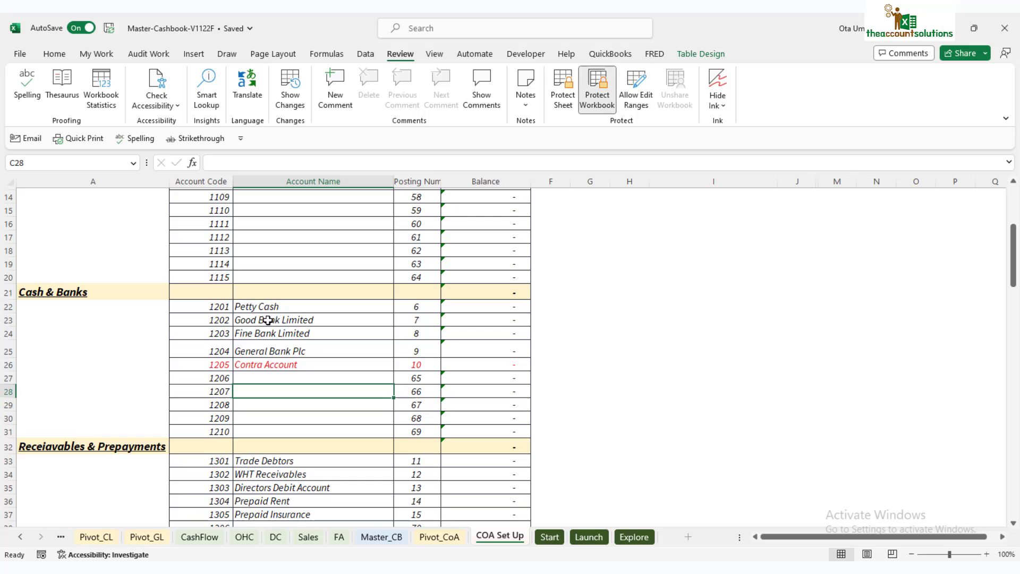
left_click_drag(273, 304, 283, 352)
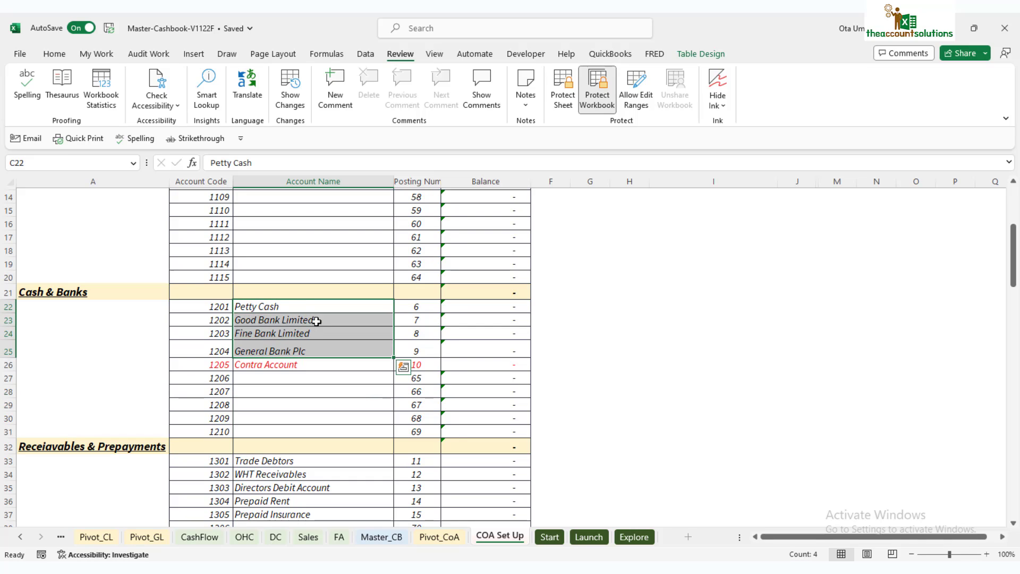
left_click(318, 391)
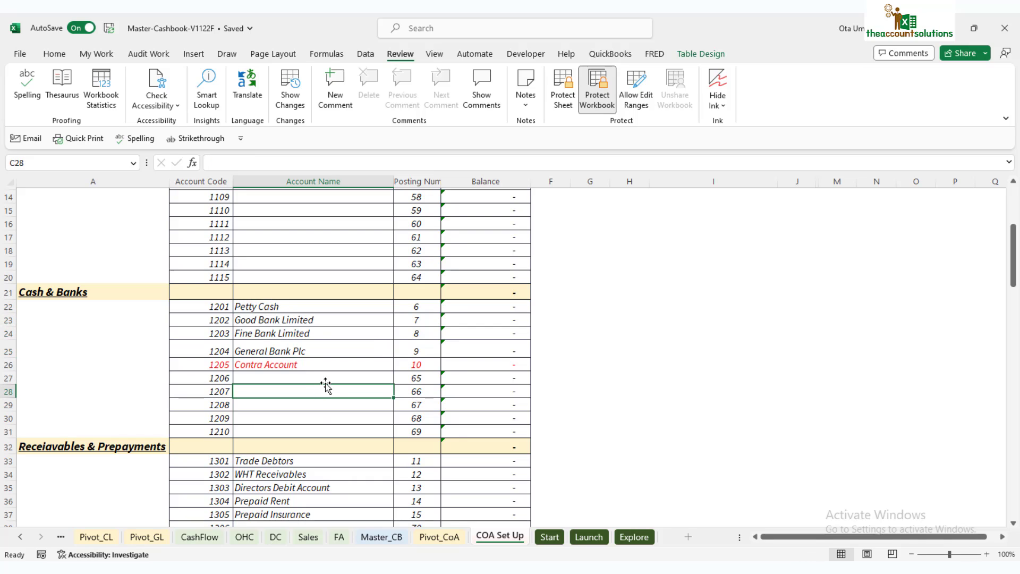
left_click(301, 366)
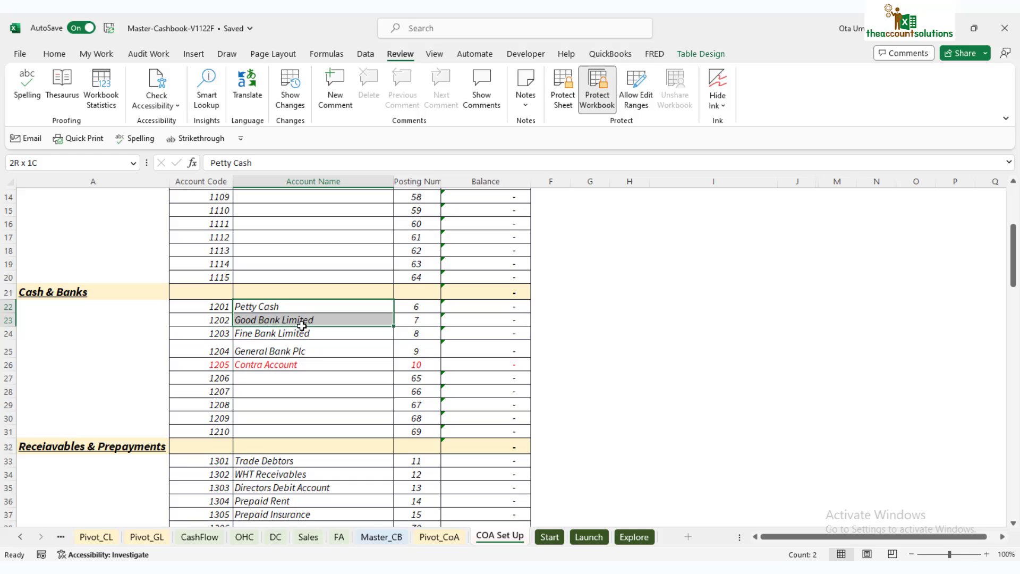
left_click_drag(302, 325, 301, 344)
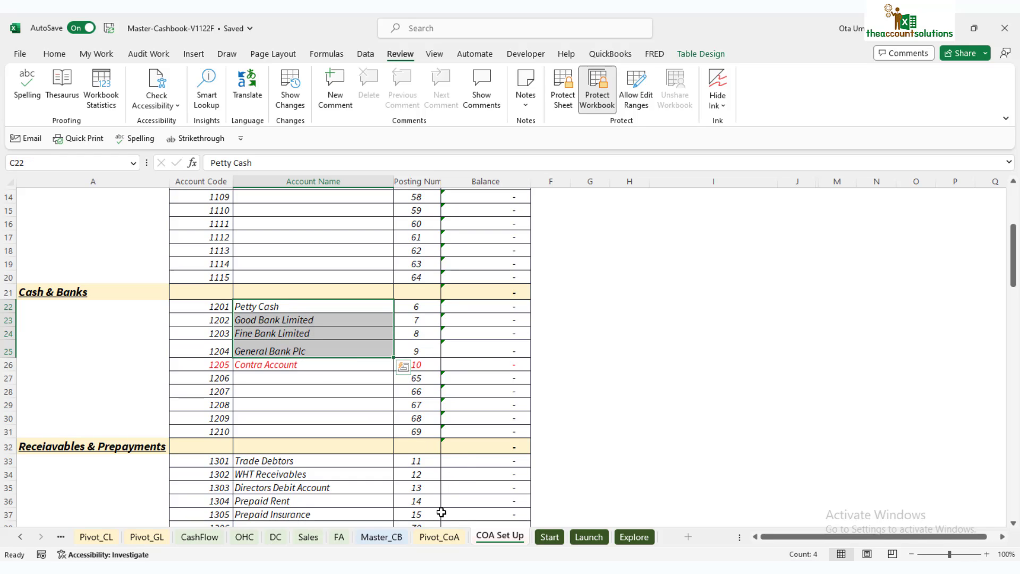
left_click(442, 541)
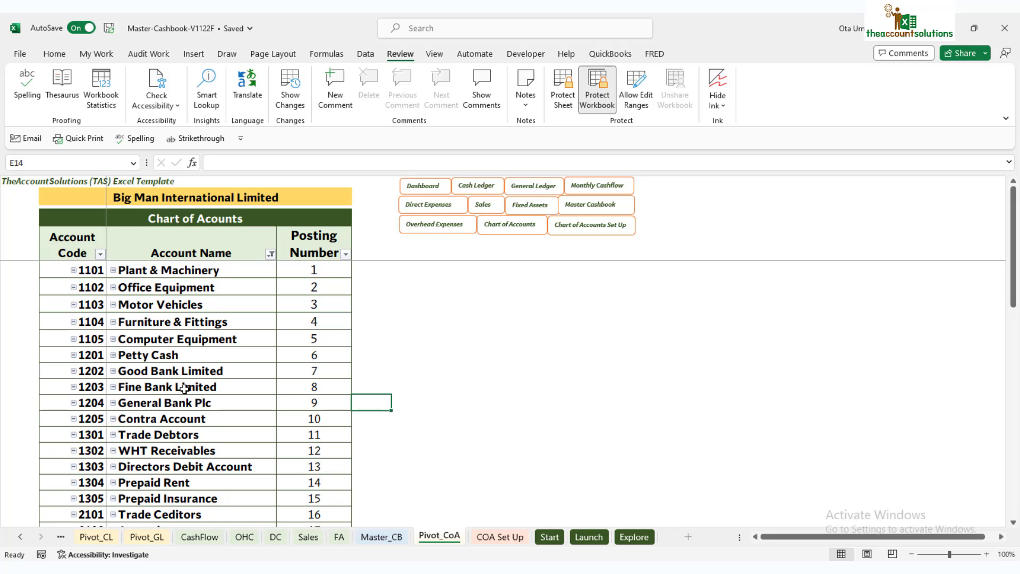
Name Cash & Banks code 1206 'Mybank Plc' and confirm its posting number 65.
left_click(499, 537)
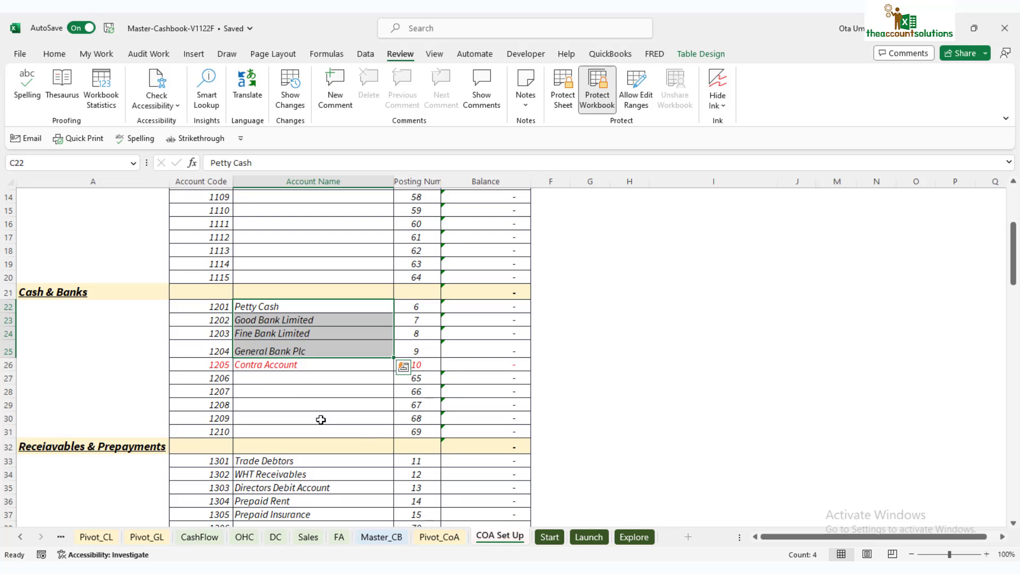
left_click(286, 378)
left_click(276, 307)
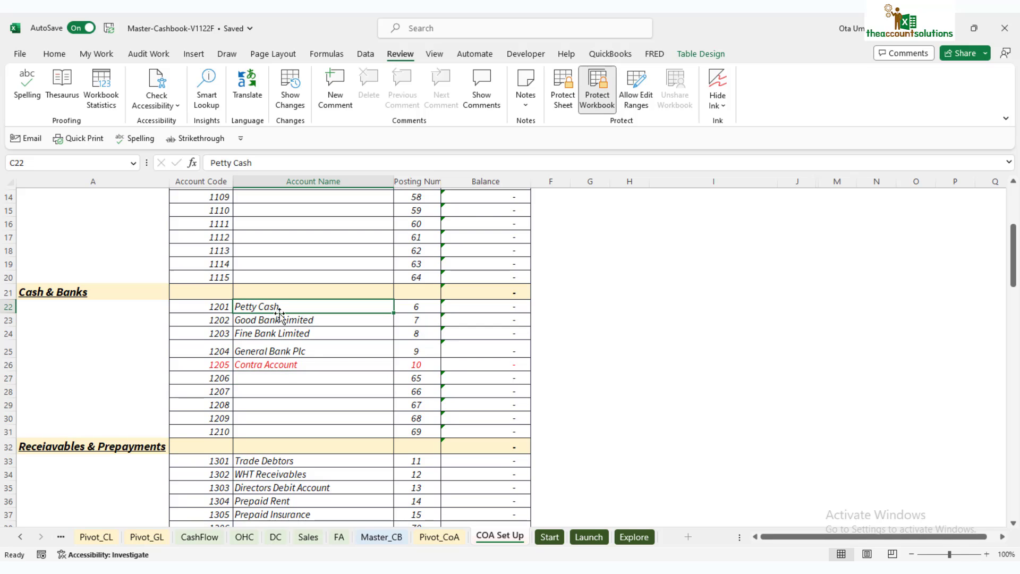
left_click(282, 331)
left_click(279, 377)
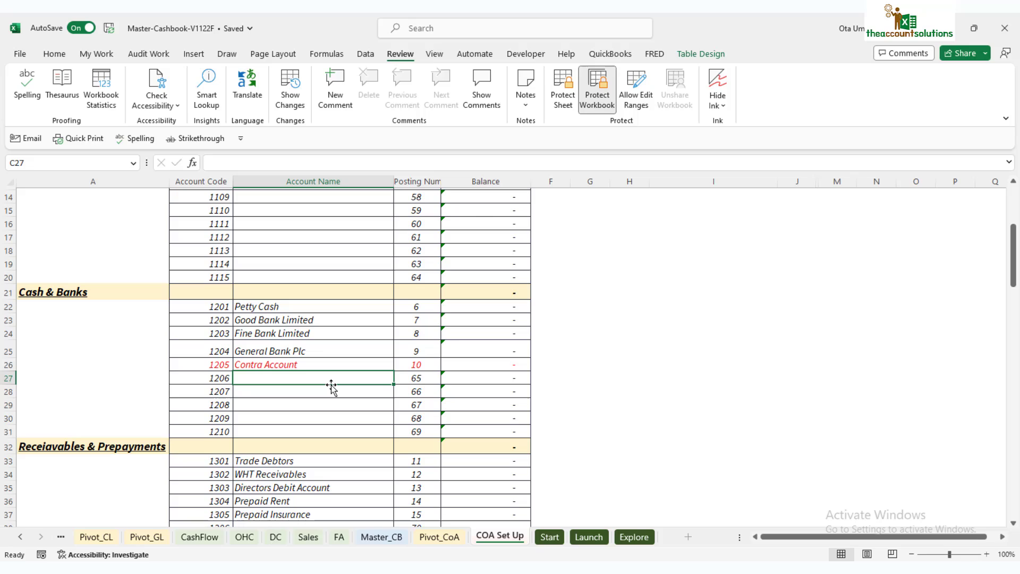
type("Myb")
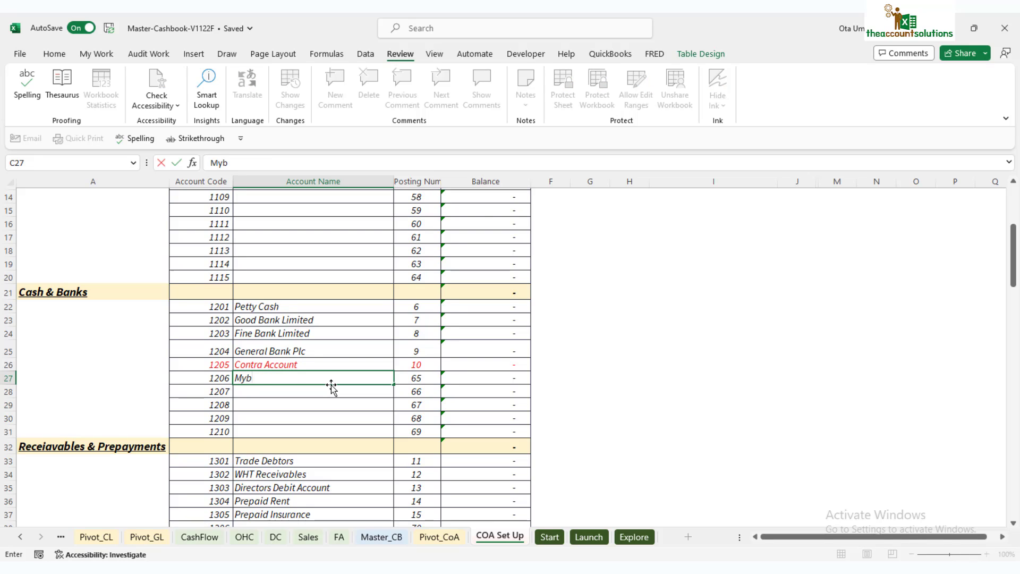
type("ank Plc")
left_click(325, 406)
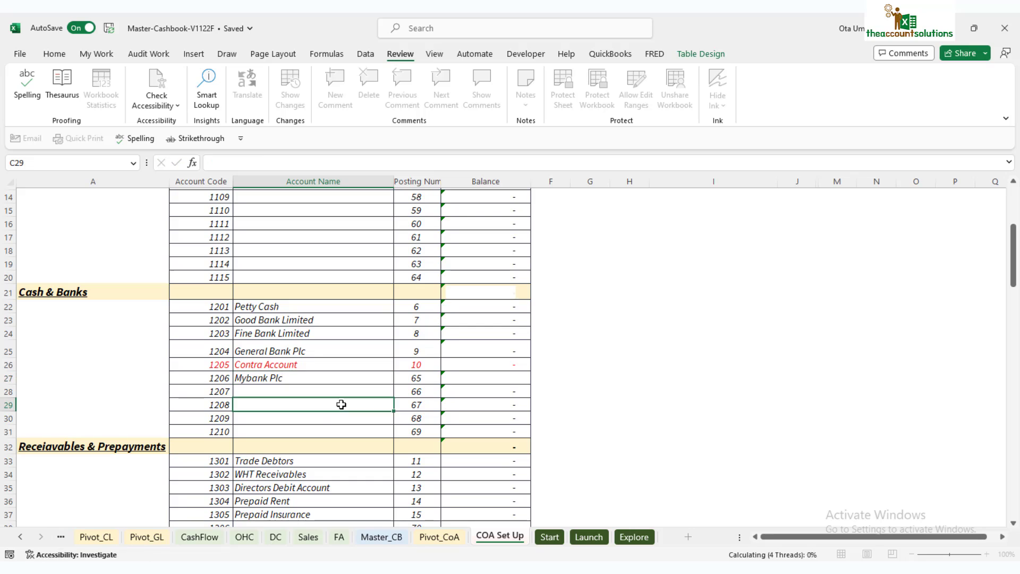
left_click(215, 381)
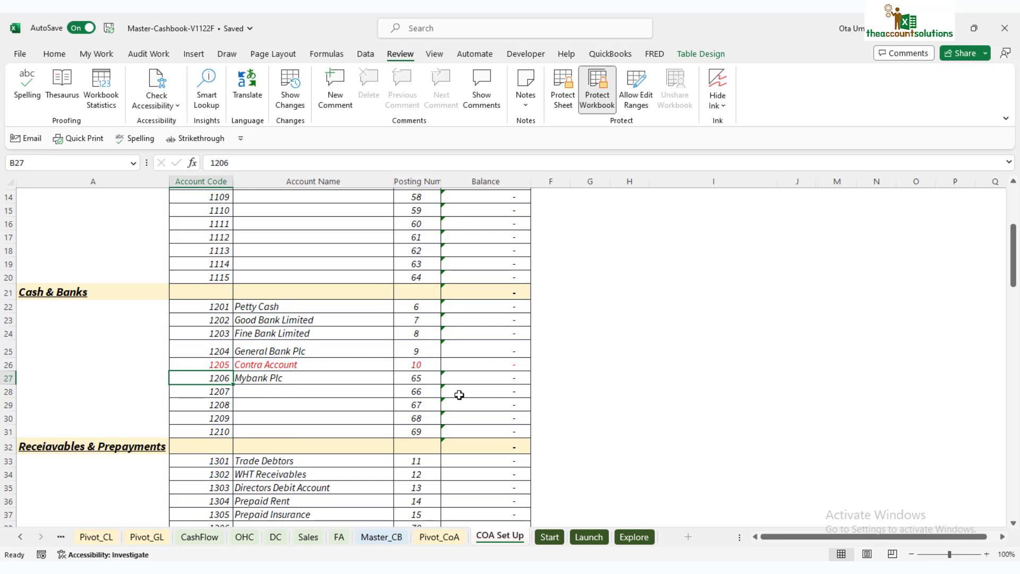
left_click(423, 379)
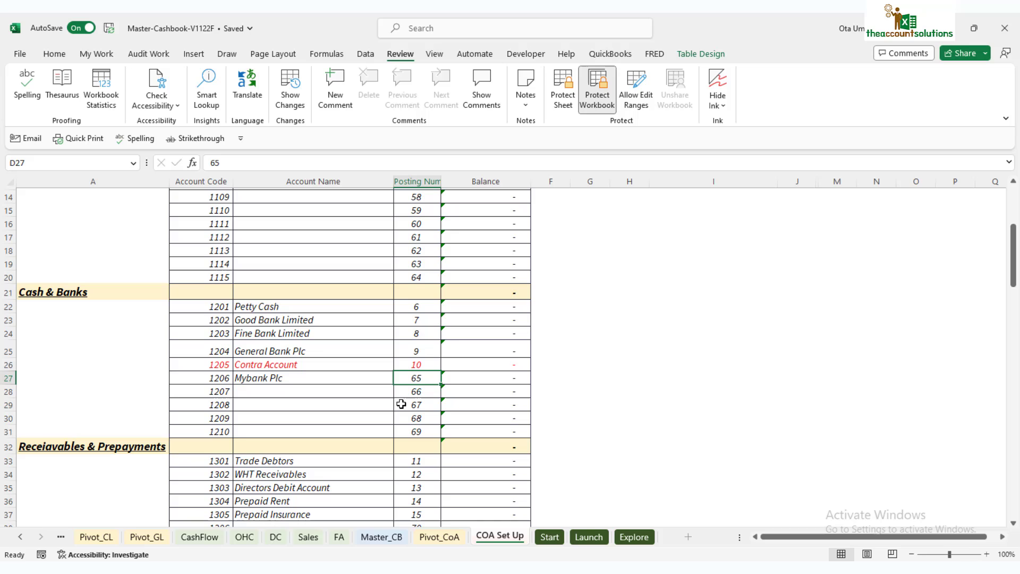
scroll(352, 383, "down", 1)
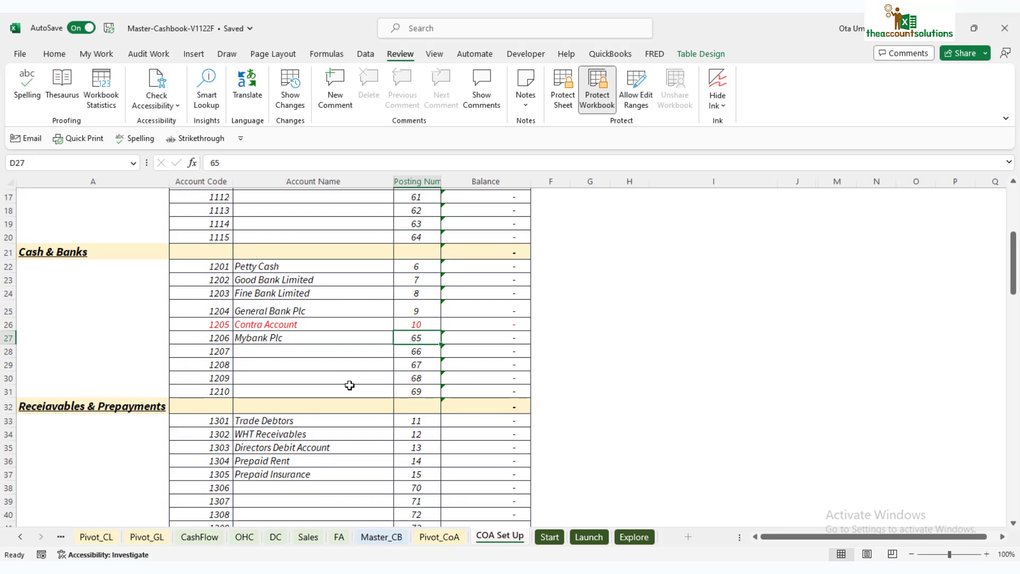
scroll(350, 386, "down", 3)
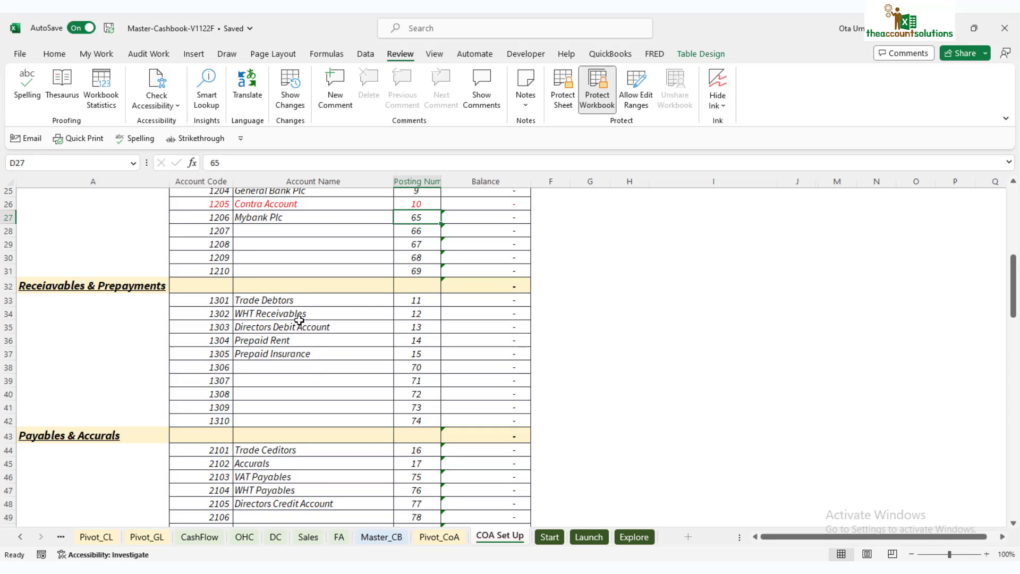
left_click(211, 298)
left_click(415, 303)
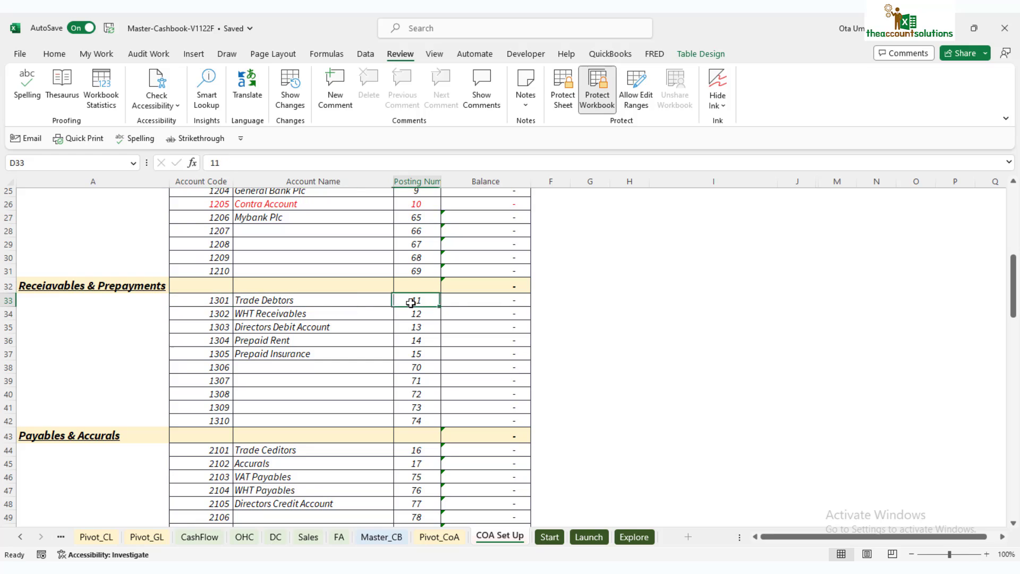
left_click(298, 305)
left_click(302, 356)
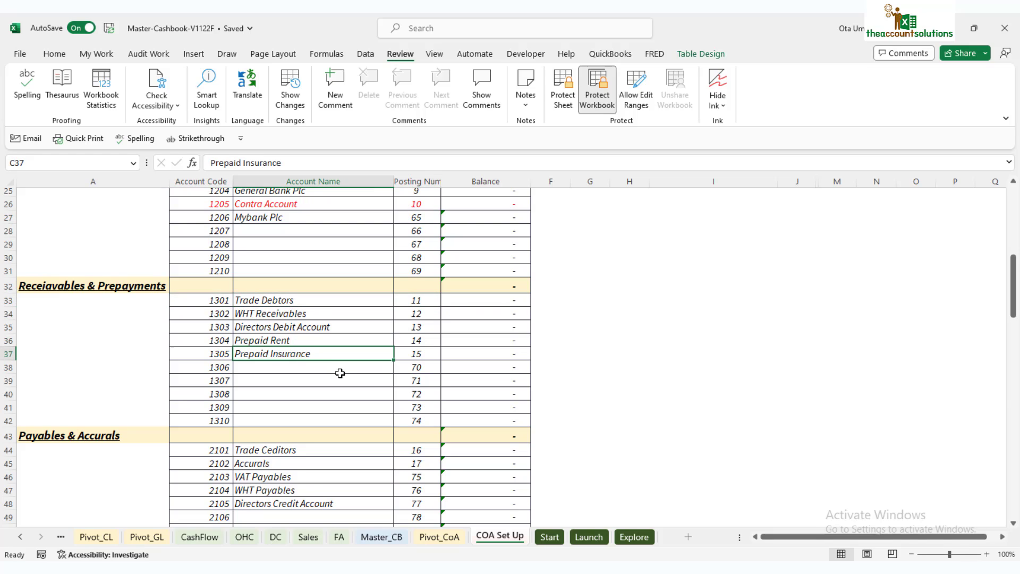
left_click(317, 369)
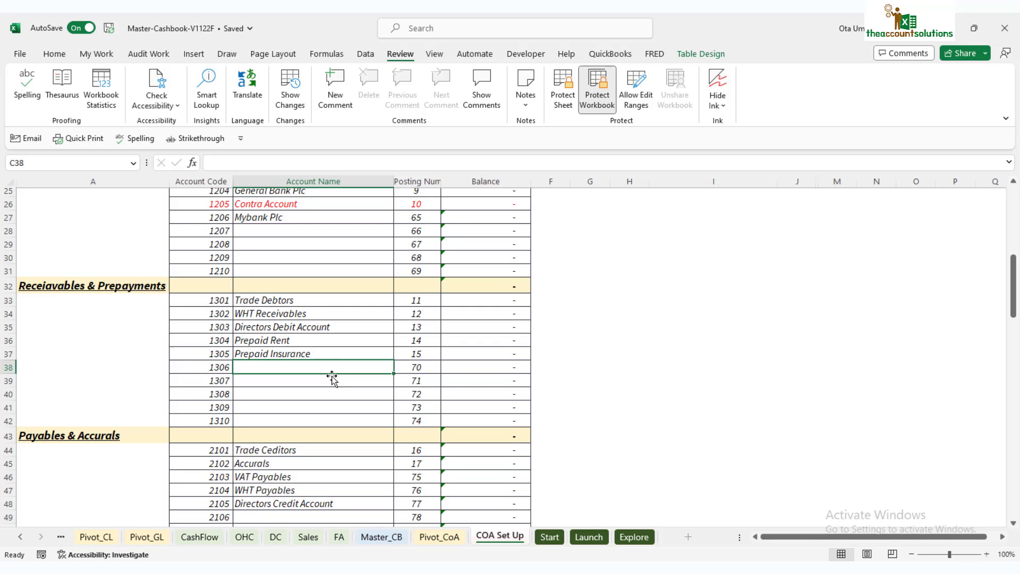
left_click_drag(212, 308, 207, 420)
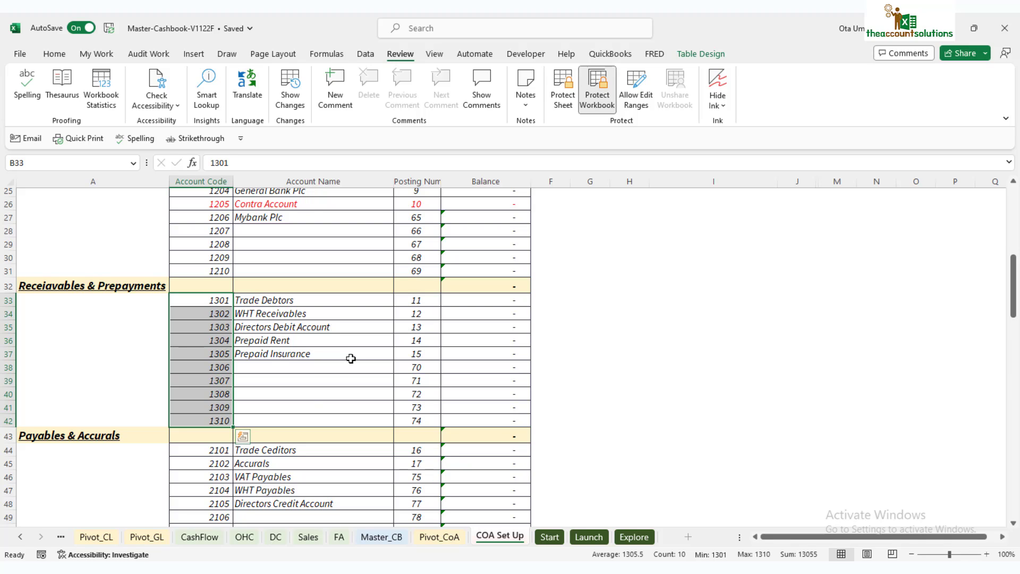
scroll(357, 361, "up", 3)
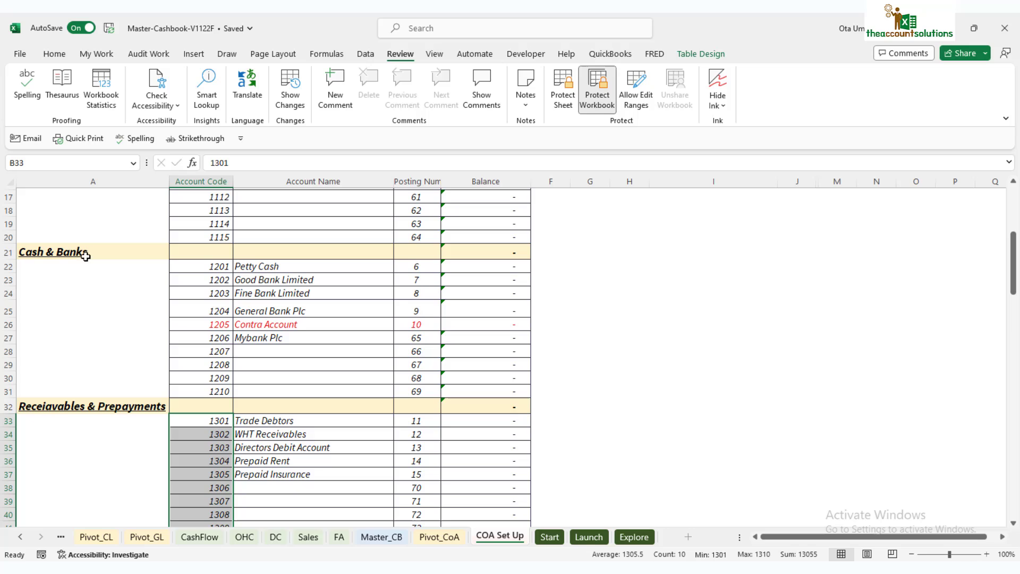
scroll(302, 448, "down", 1)
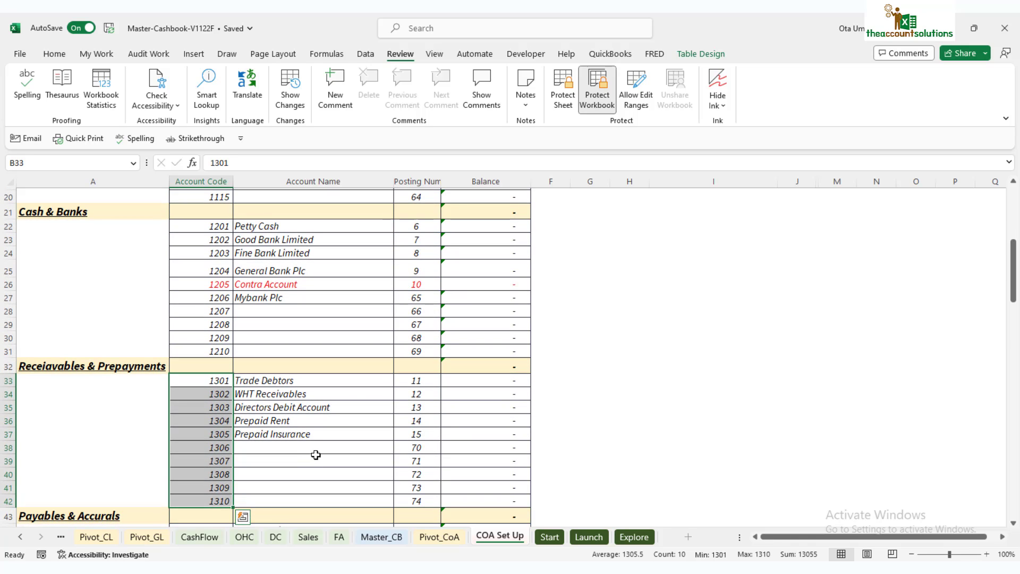
left_click(301, 448)
scroll(276, 447, "down", 1)
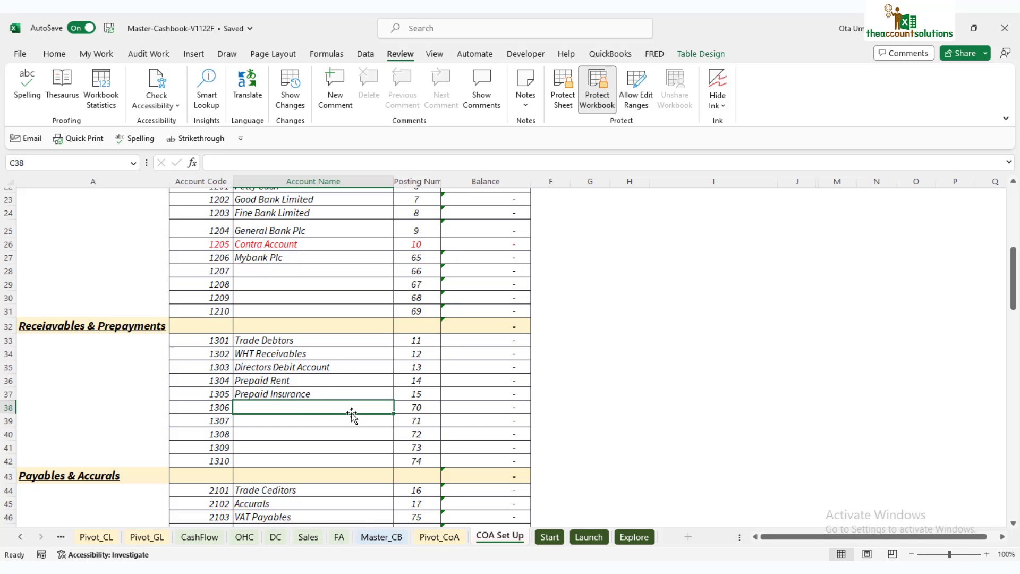
Enter 'Staff Debtors' for code 1306 and cross-check it on the Pivot_CoA sheet.
type("Sta")
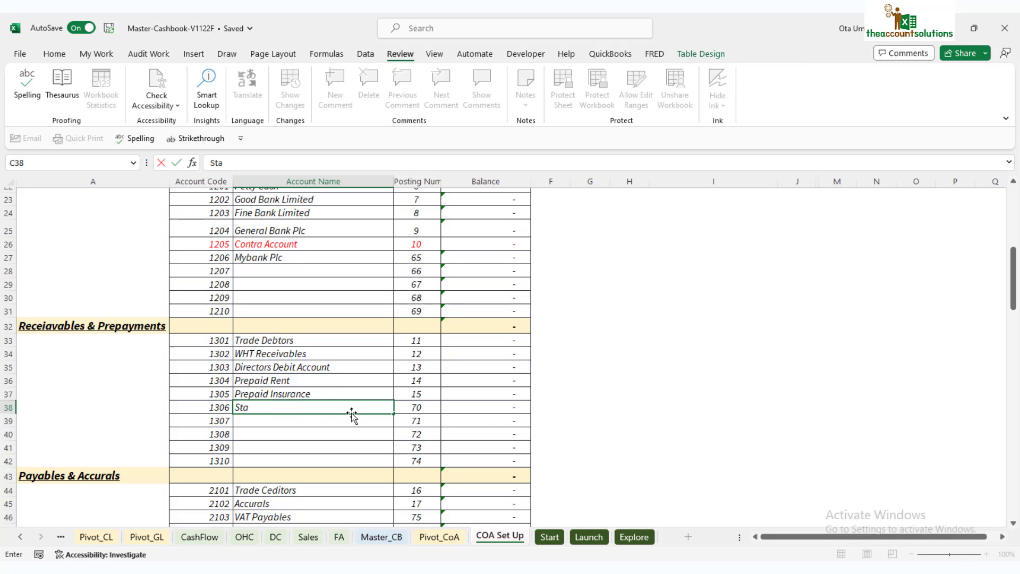
type("ff Debtors")
left_click_drag(331, 435, 336, 447)
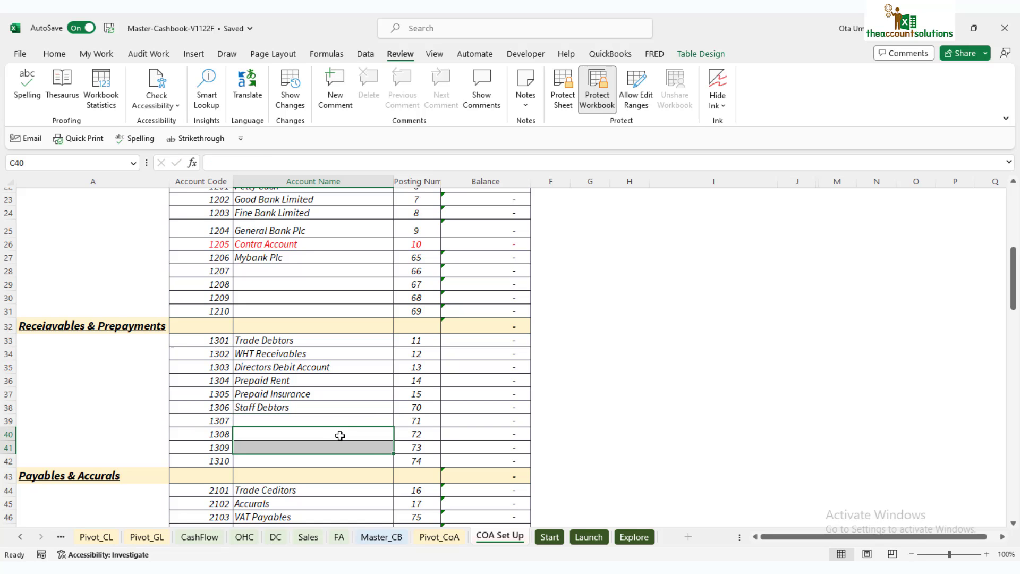
left_click(439, 537)
scroll(237, 444, "down", 2)
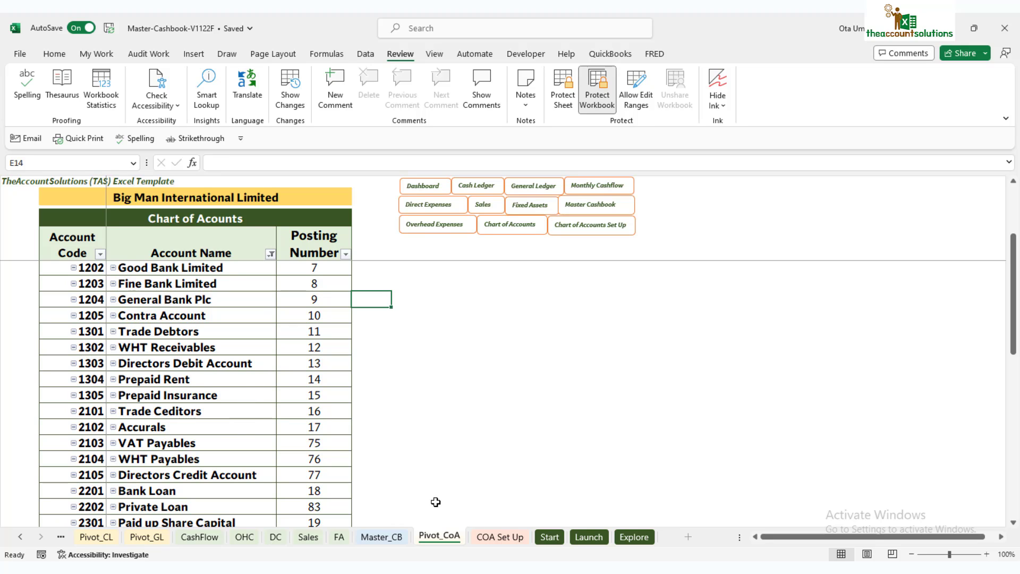
left_click(500, 536)
scroll(348, 386, "down", 4)
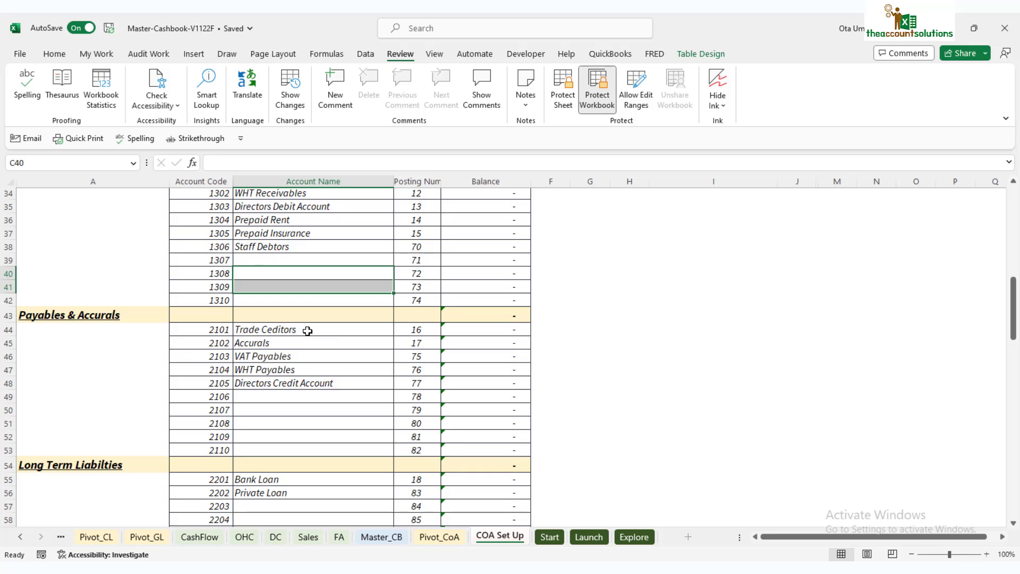
Name Payables & Accurals code 2106 'Other Payables' and check its code and posting number 78.
left_click(303, 330)
left_click(281, 345)
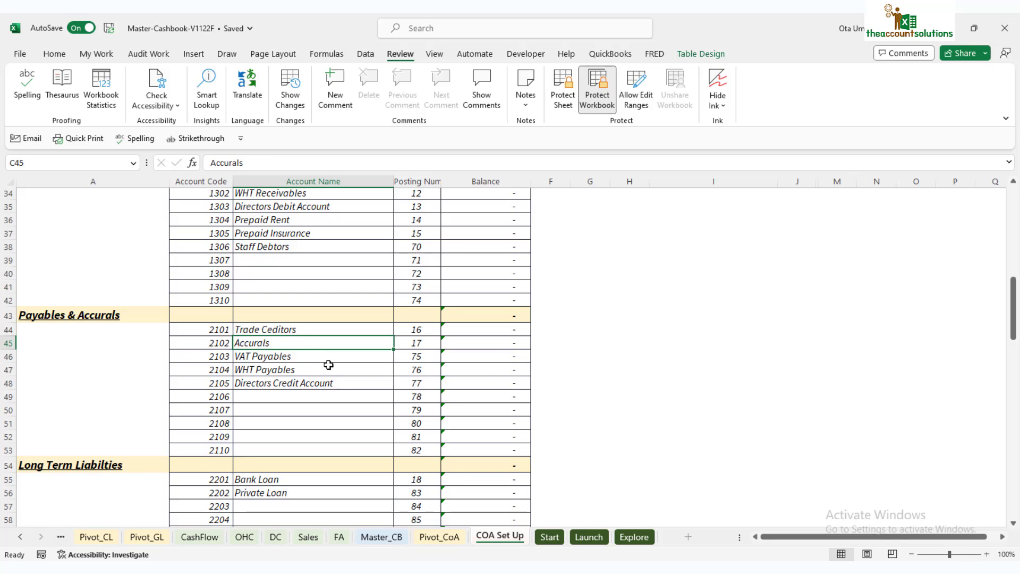
left_click(319, 384)
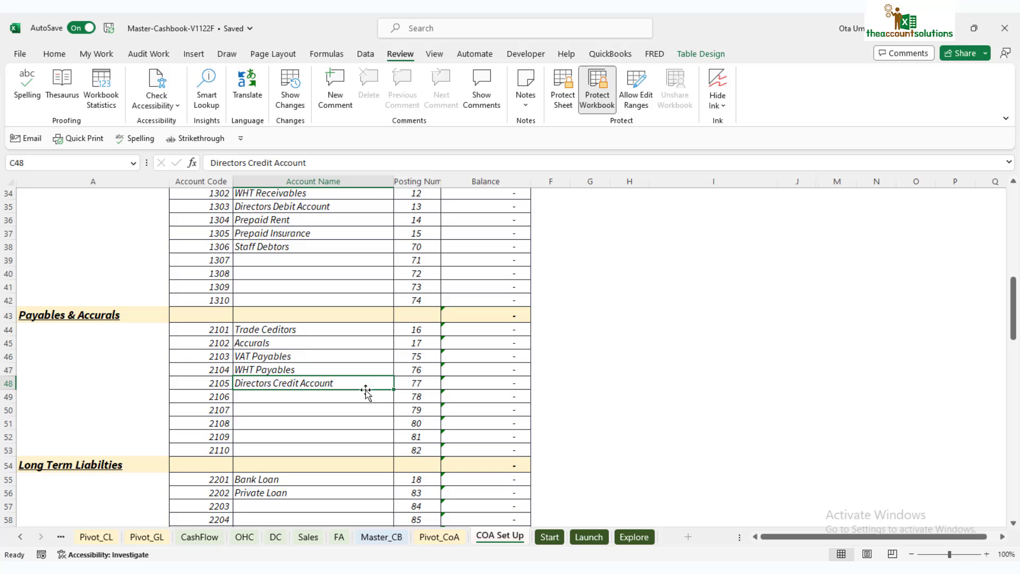
left_click(289, 401)
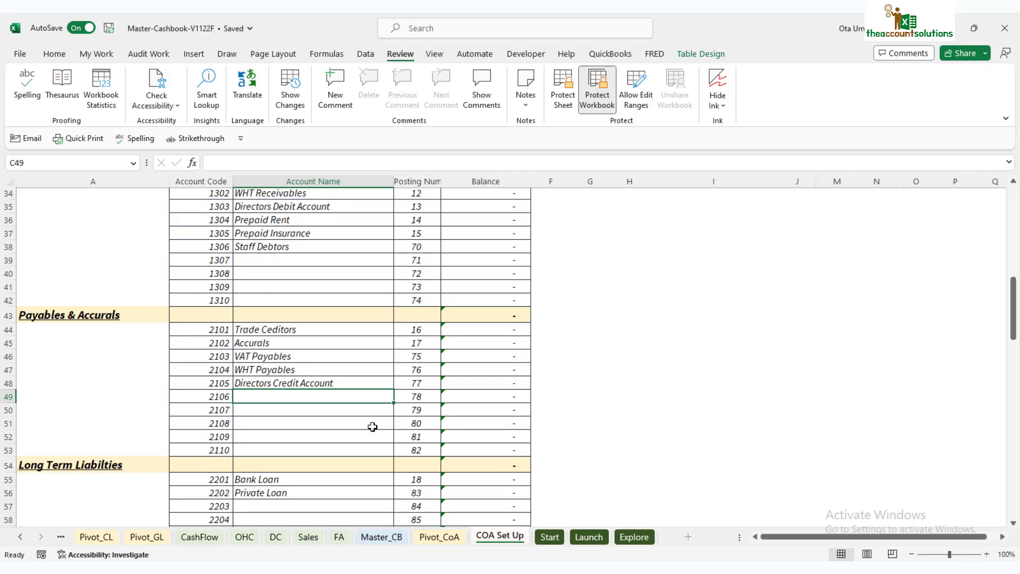
type("Other Payables")
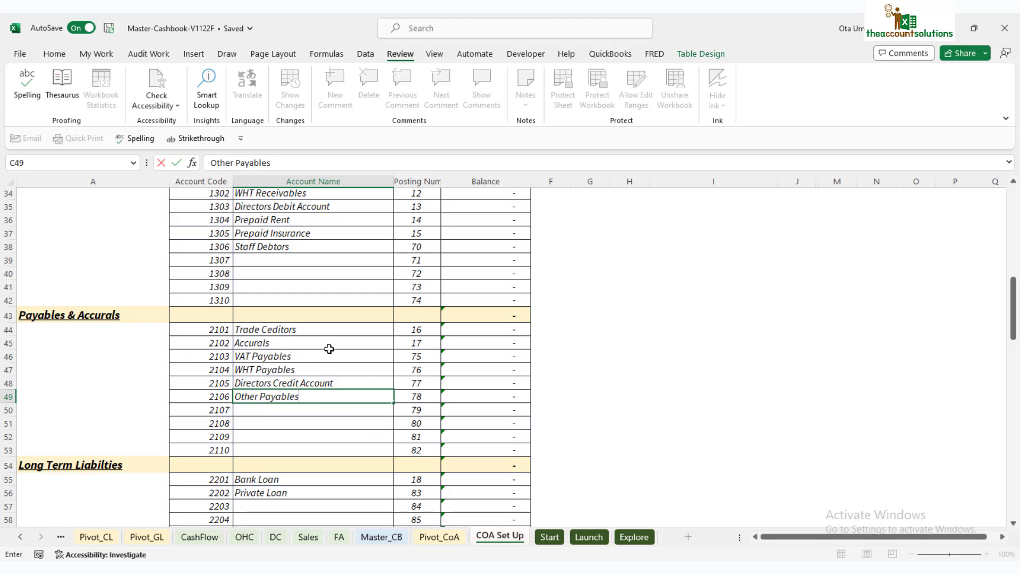
left_click(328, 348)
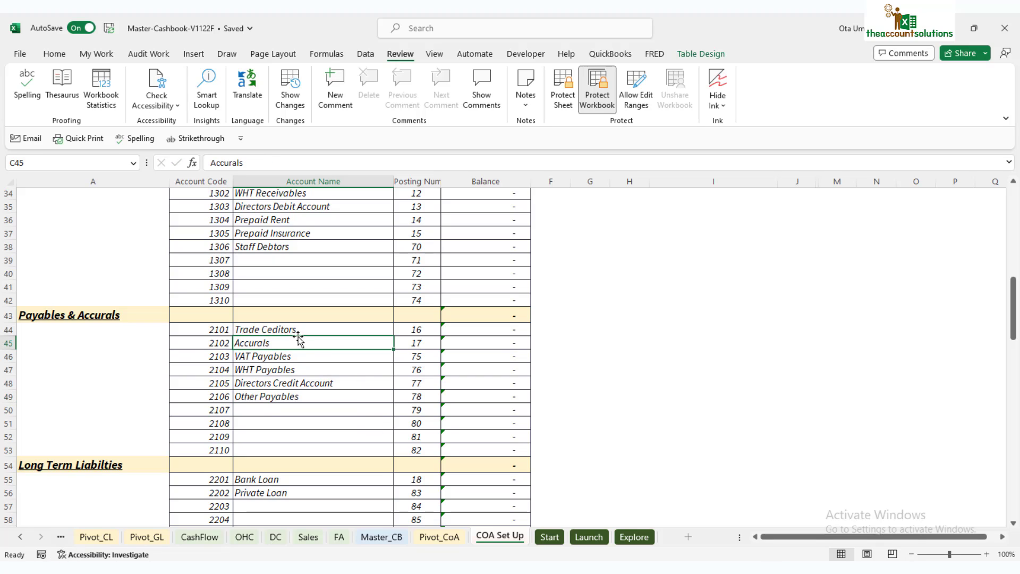
left_click(207, 179)
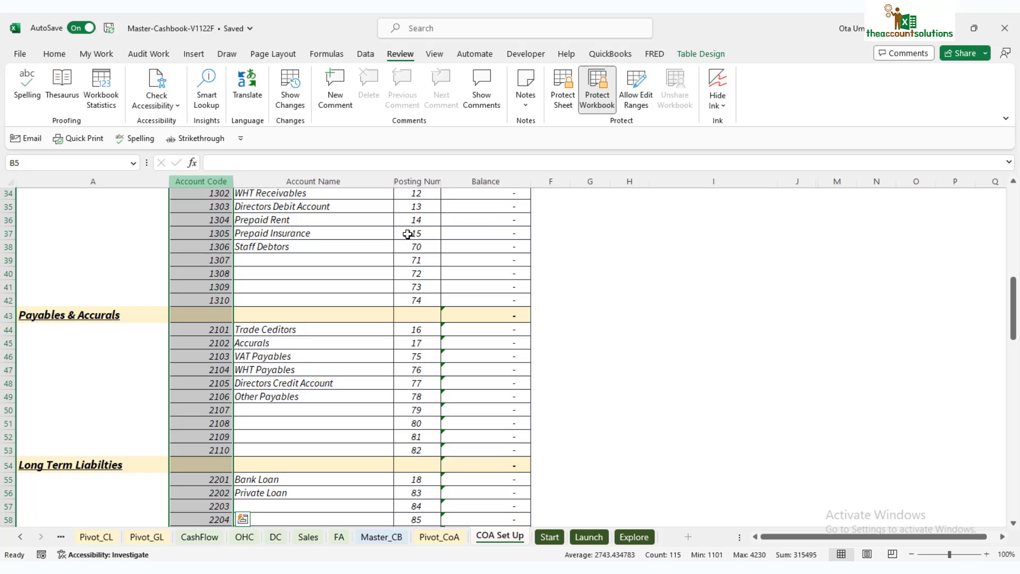
left_click(421, 182)
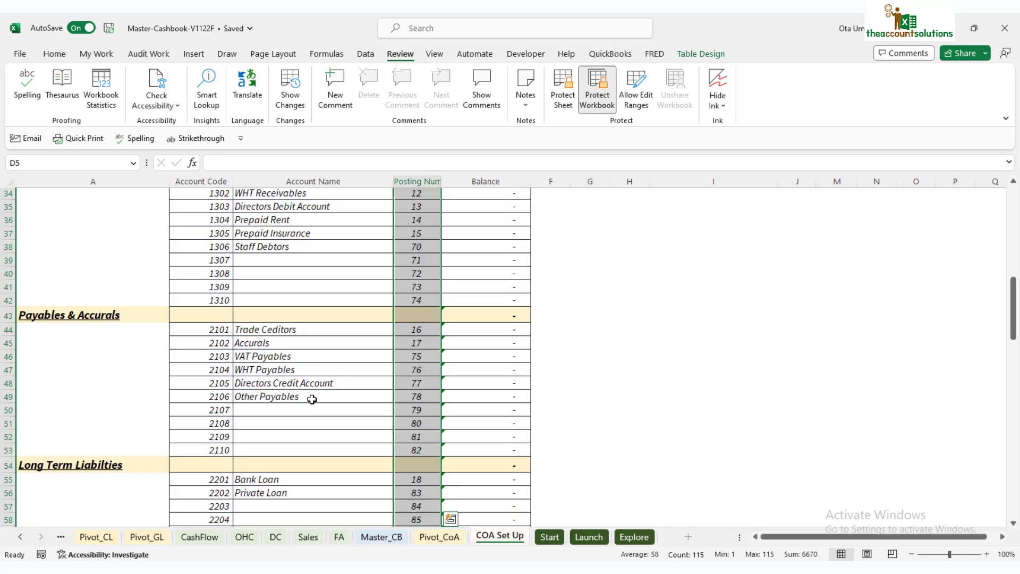
left_click(311, 399)
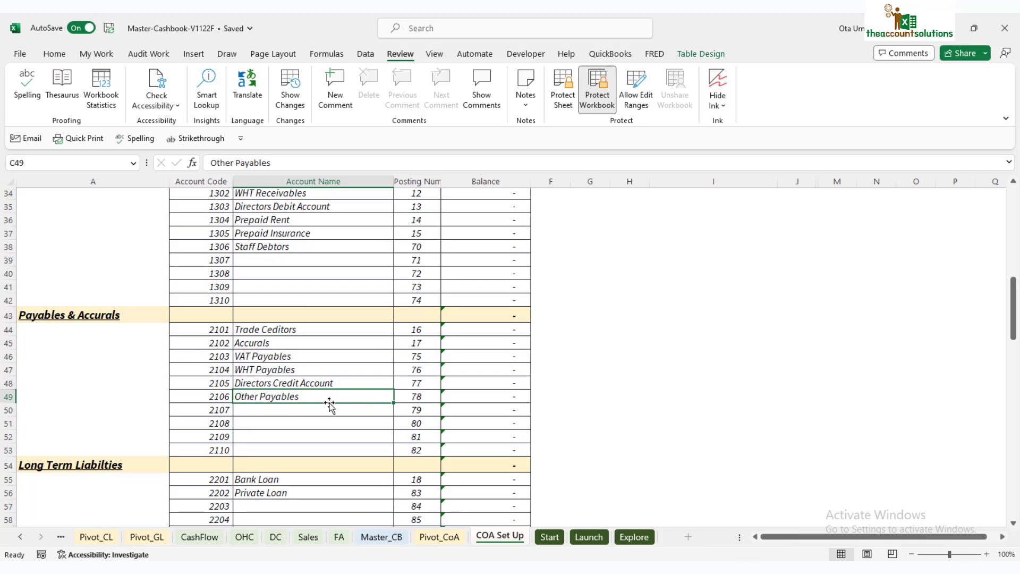
left_click(436, 538)
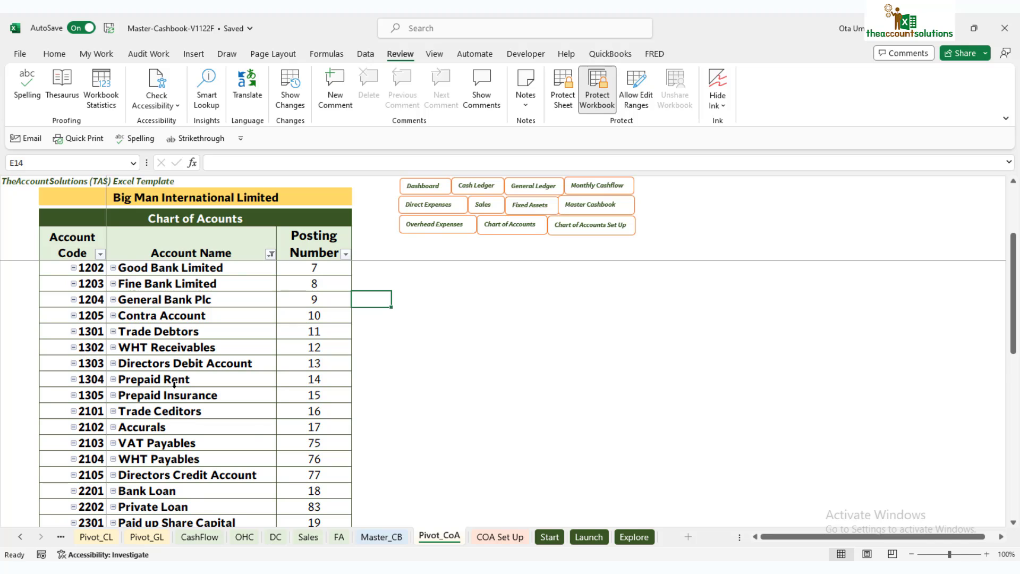
scroll(174, 383, "down", 2)
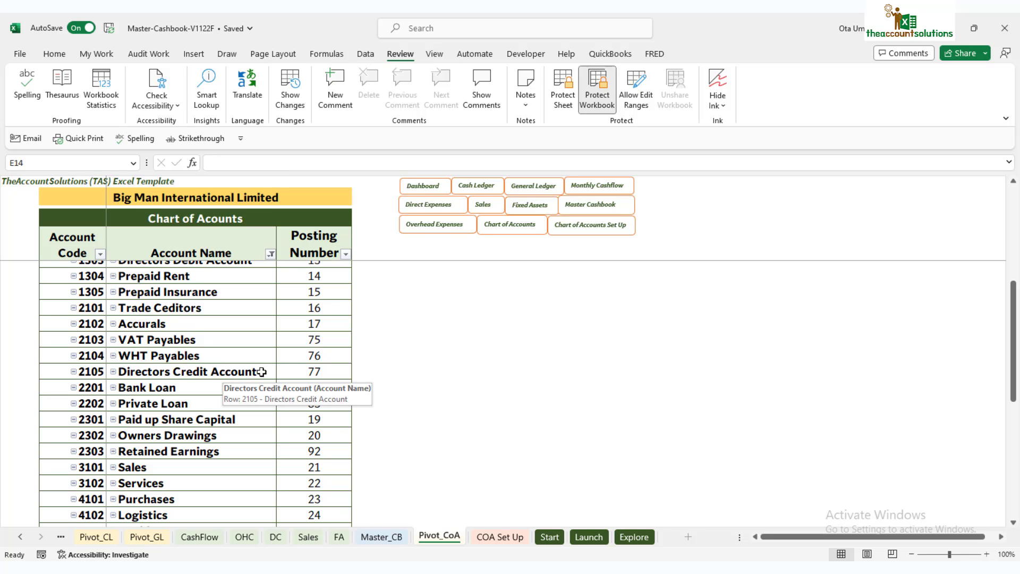
left_click(502, 539)
scroll(334, 404, "down", 6)
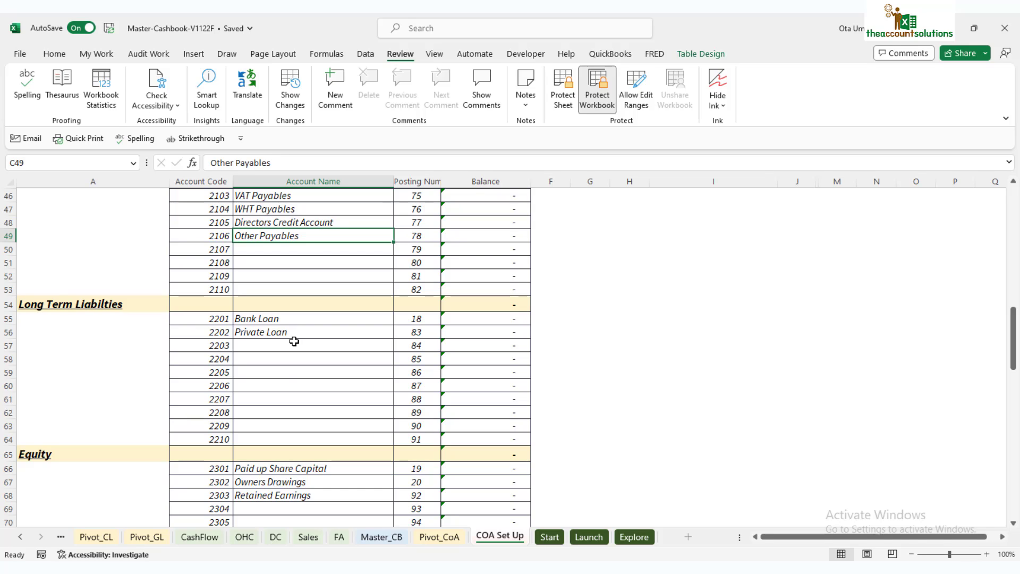
Name Long Term Liabilities code 2203 'Fine Bank Limited Loan', using the AutoComplete suggestion.
left_click(268, 346)
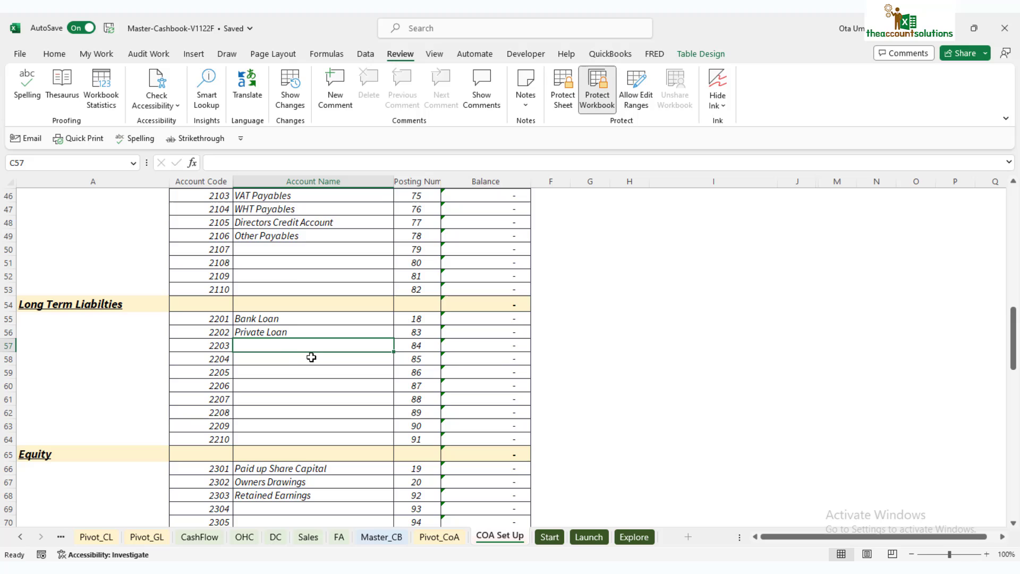
left_click(270, 330)
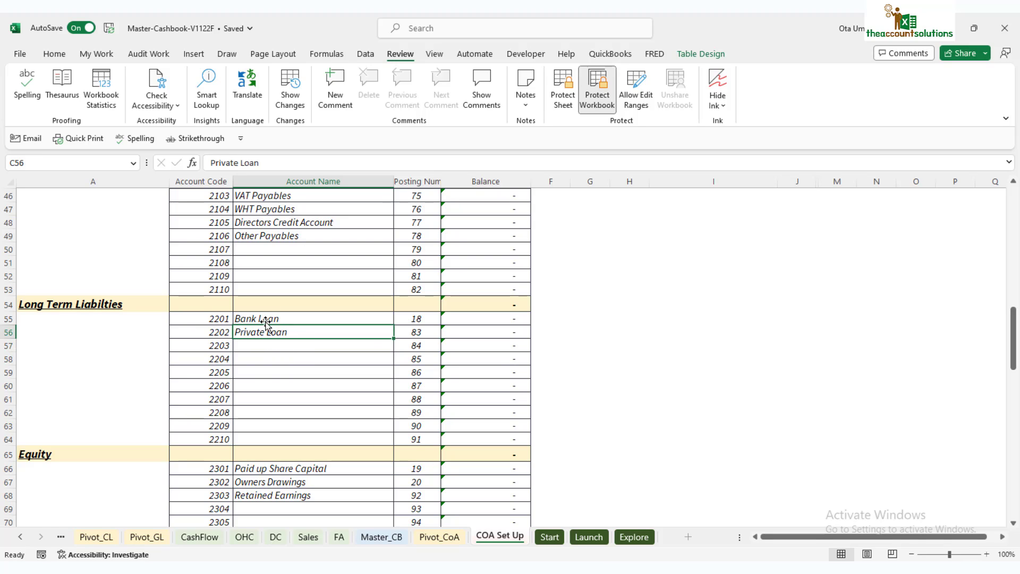
left_click(265, 320)
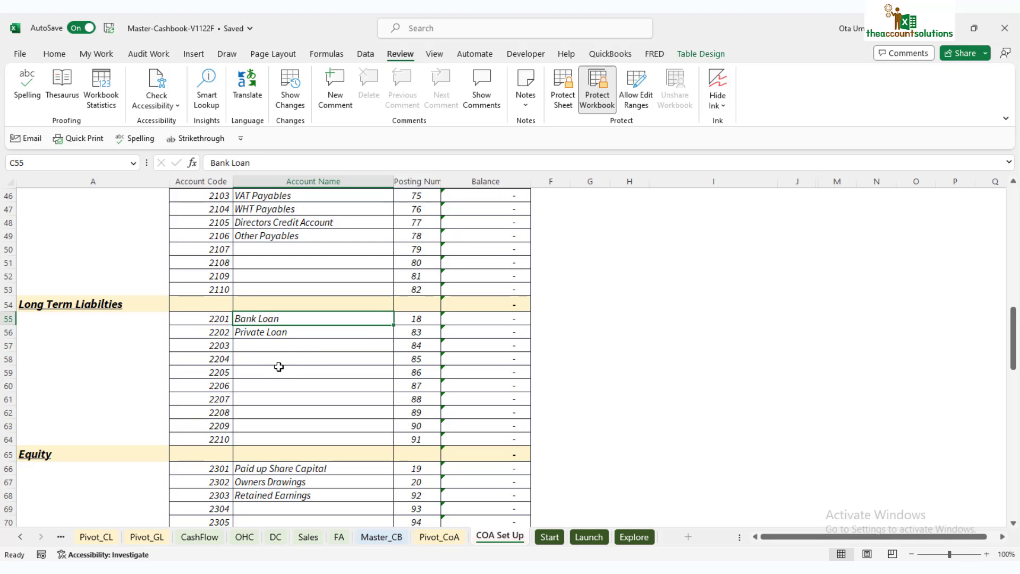
left_click(274, 345)
scroll(310, 333, "up", 10)
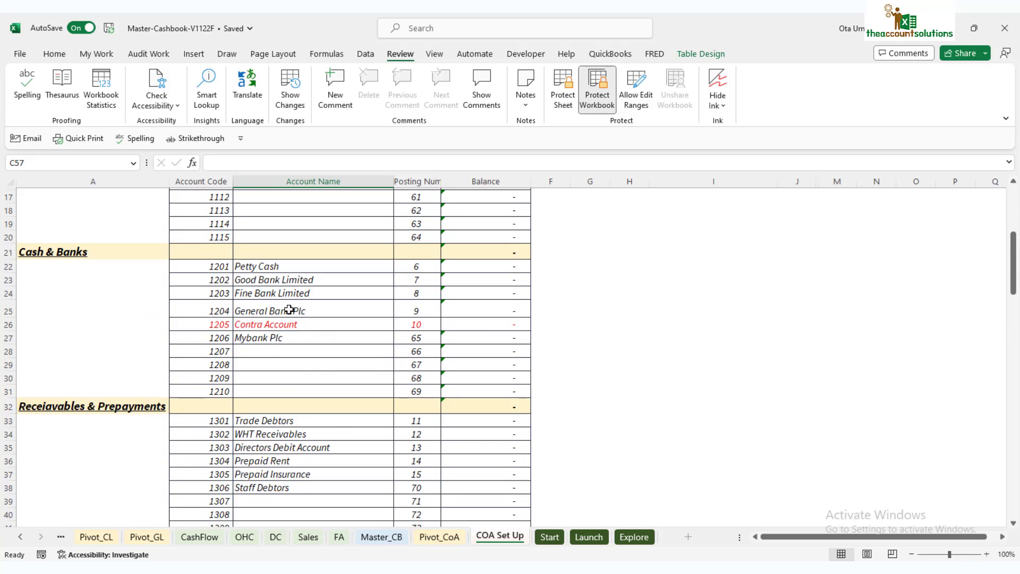
scroll(287, 404, "down", 9)
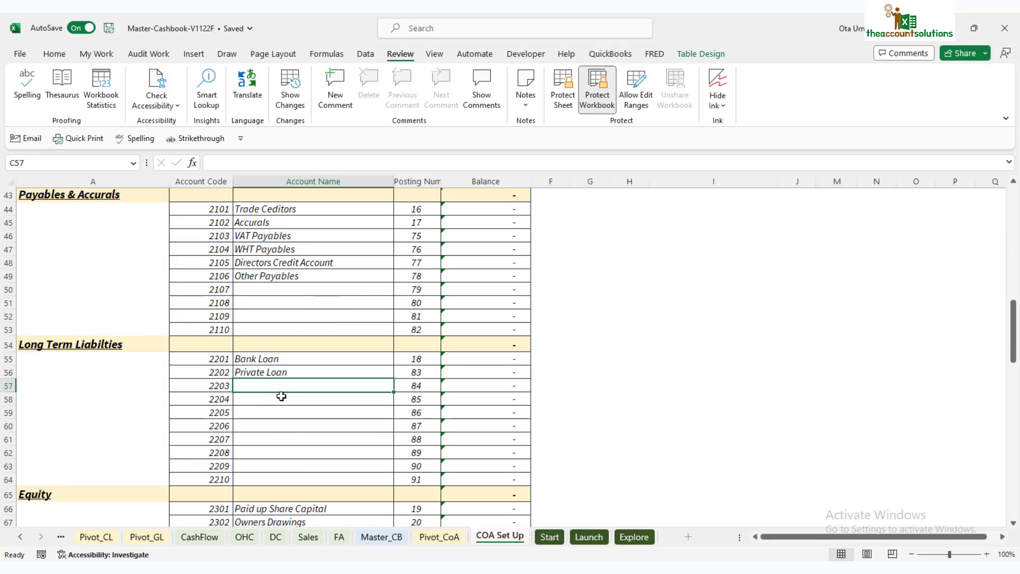
type("Fine Bank")
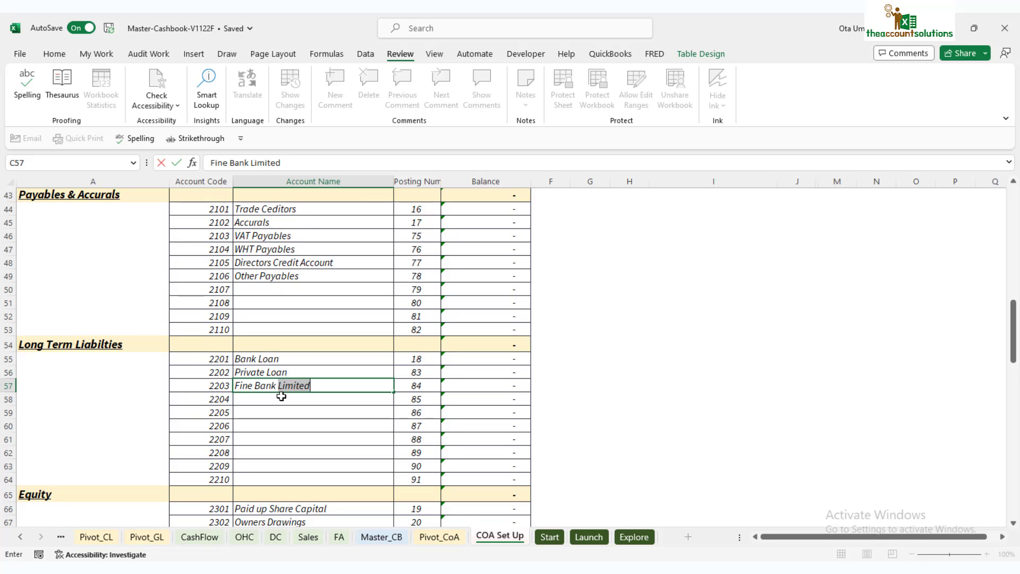
left_click(342, 381)
type("Loan")
left_click(335, 439)
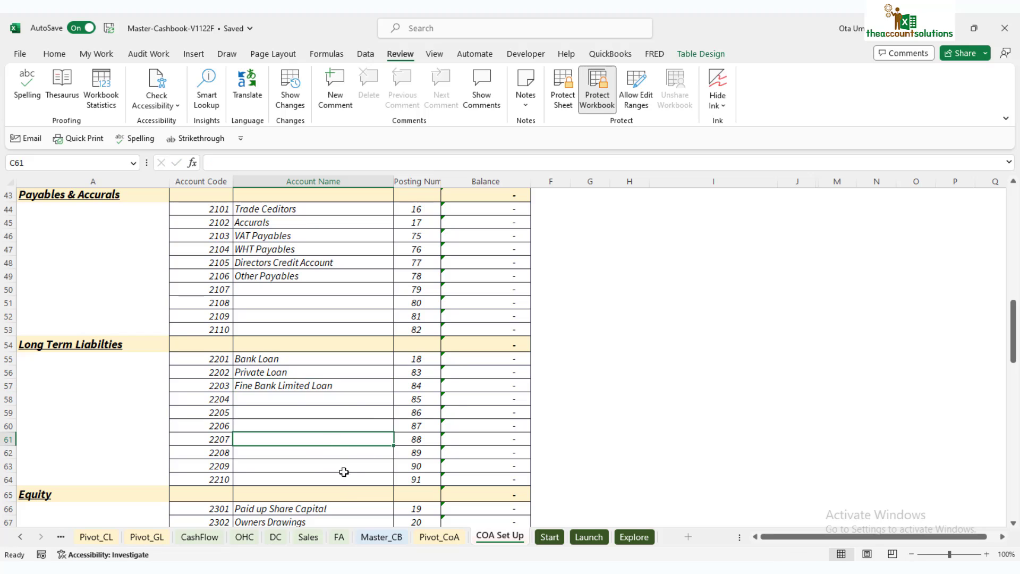
Review the Equity account codes 2301–2305 and the three existing equity names.
scroll(324, 436, "down", 6)
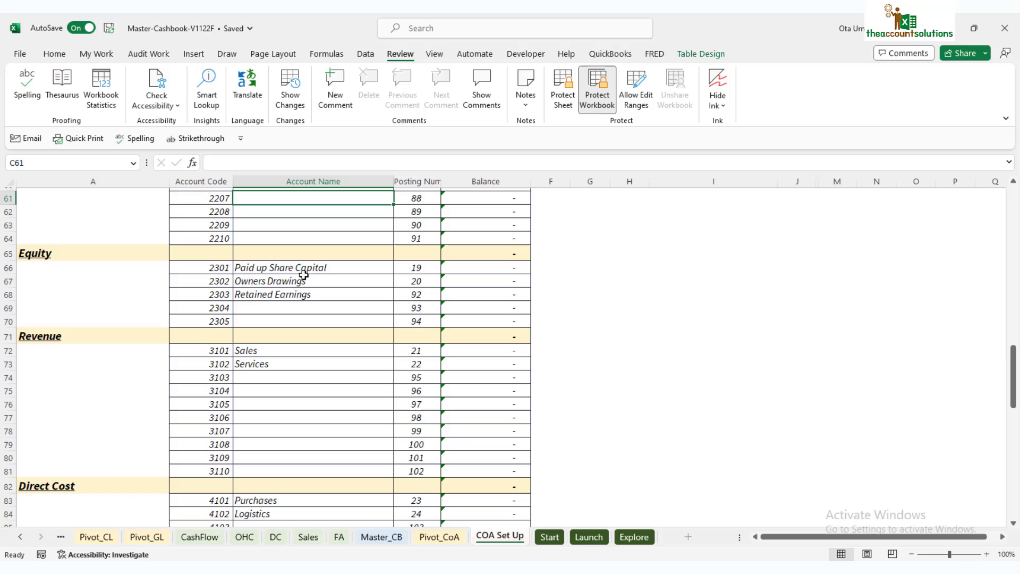
left_click_drag(207, 269, 219, 319)
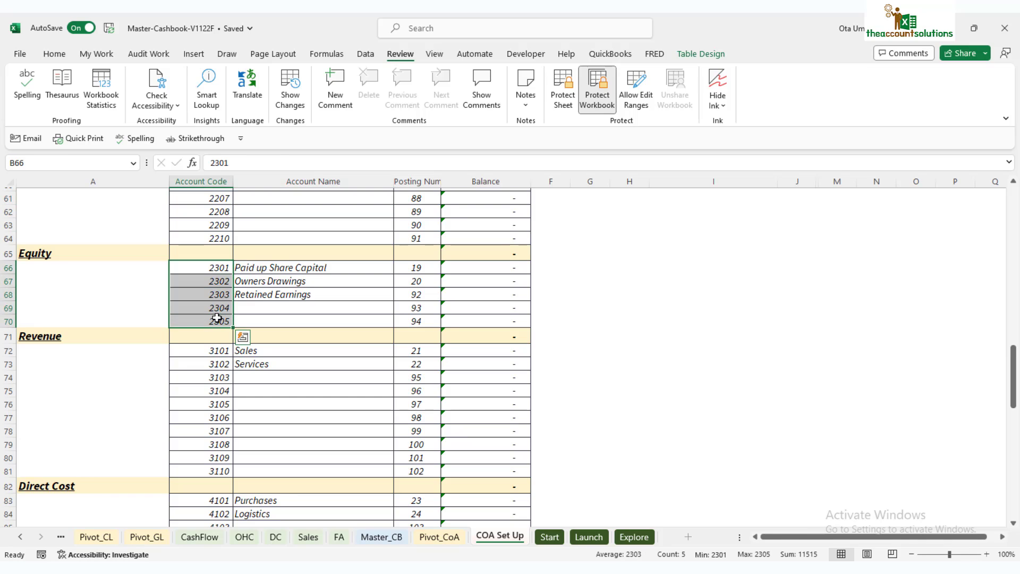
left_click(309, 291)
left_click(308, 308)
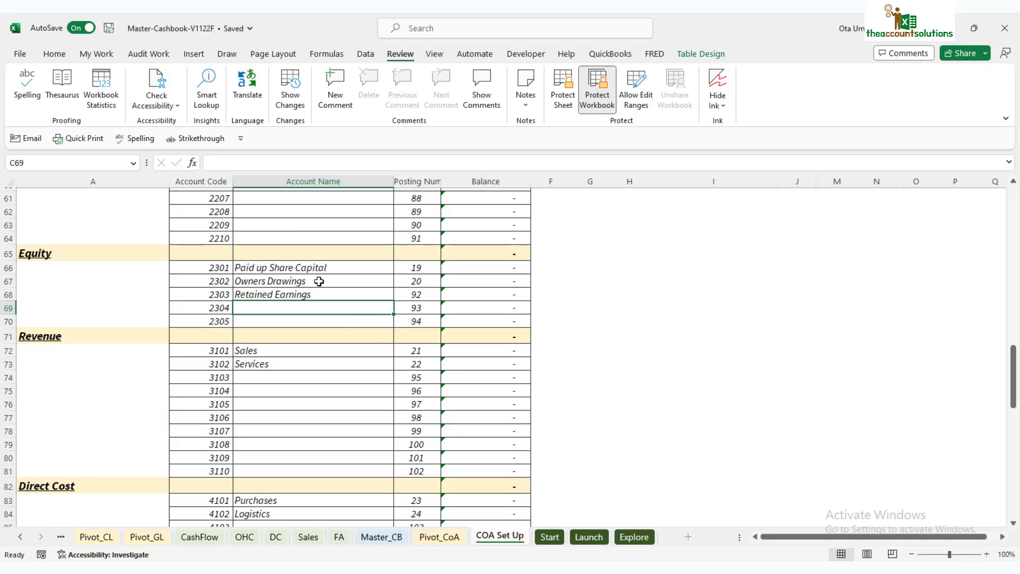
left_click_drag(309, 269, 308, 296)
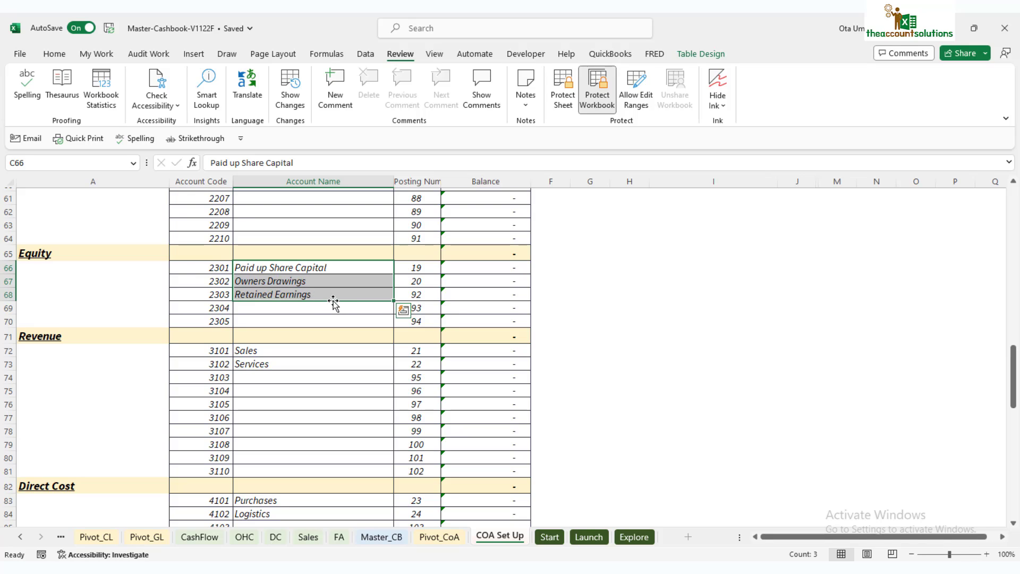
left_click(313, 271)
Check the Revenue codes 3101–3109, where only Sales and Services are named.
scroll(292, 328, "down", 1)
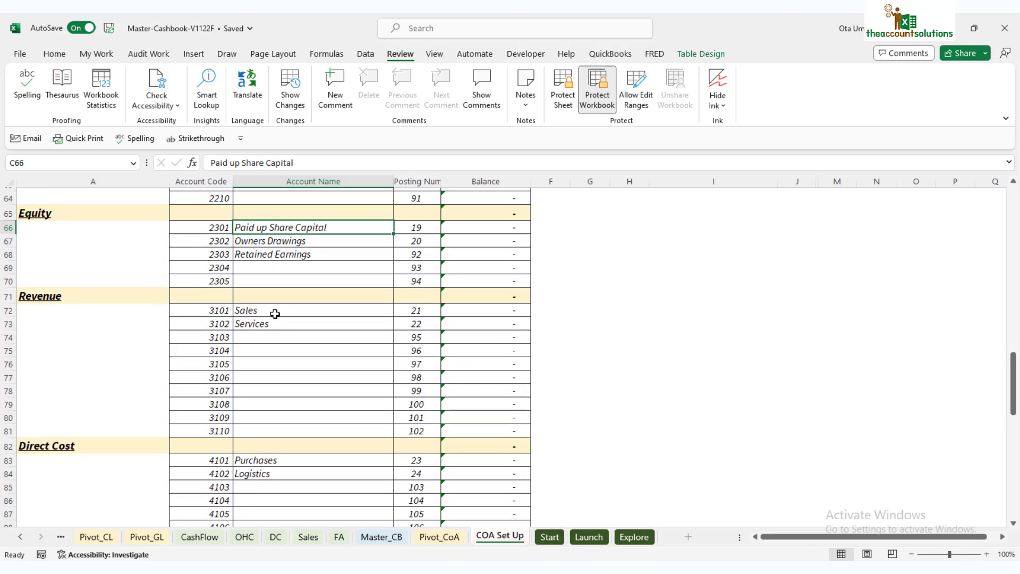
left_click(273, 313)
left_click_drag(217, 308, 216, 427)
Name Revenue account 3103 'Other Income'.
left_click(280, 314)
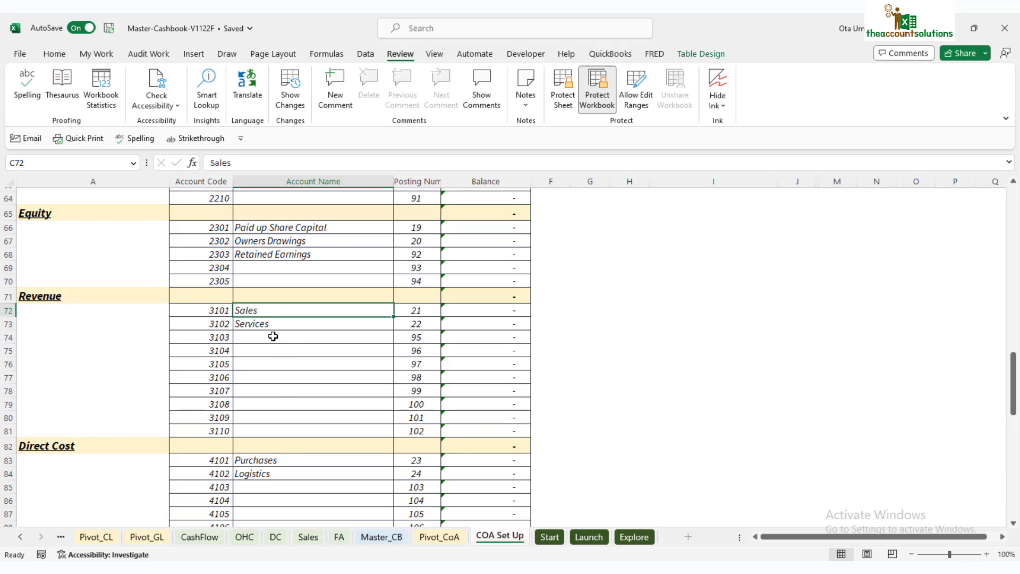
key("Down")
key("Down")
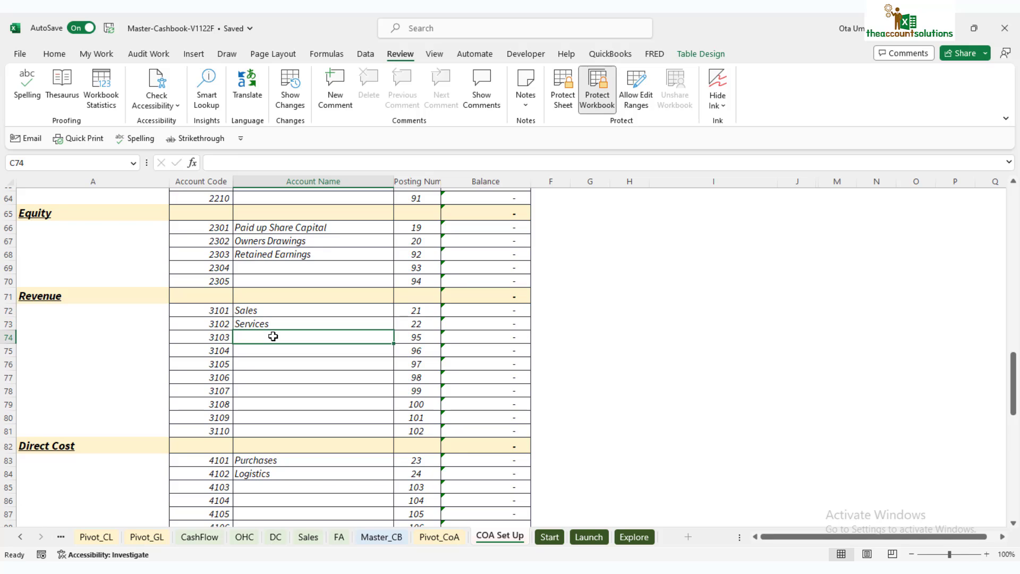
type("Other ")
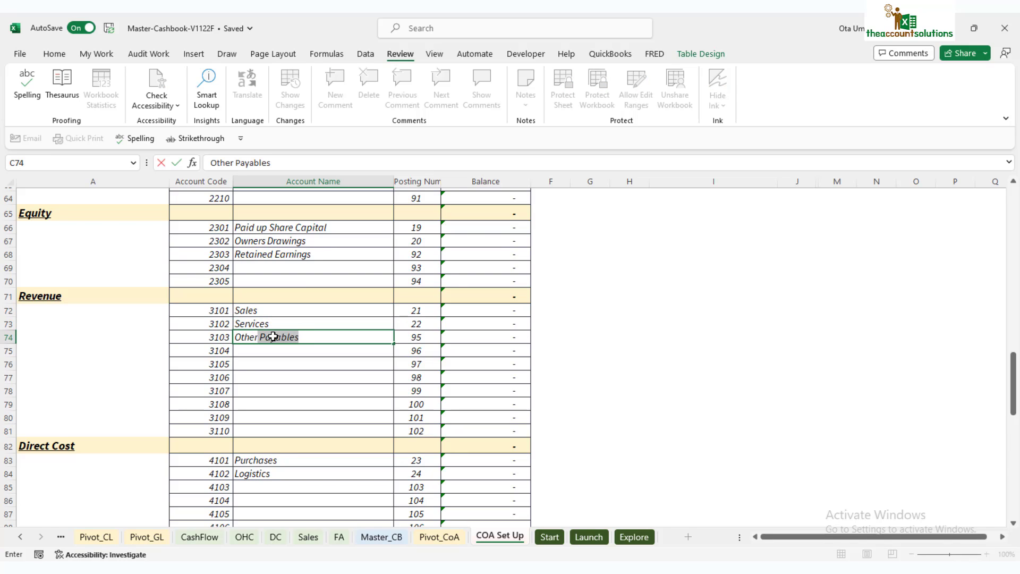
type("Income")
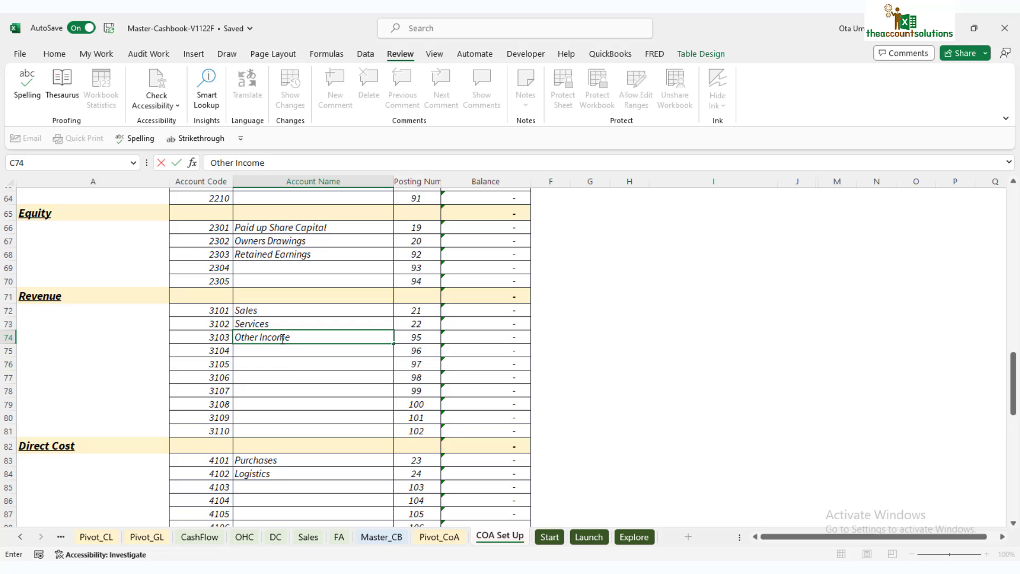
left_click(306, 378)
Name Direct Cost account 4103 'Direct Labour' and check its posting number 103.
scroll(298, 388, "down", 2)
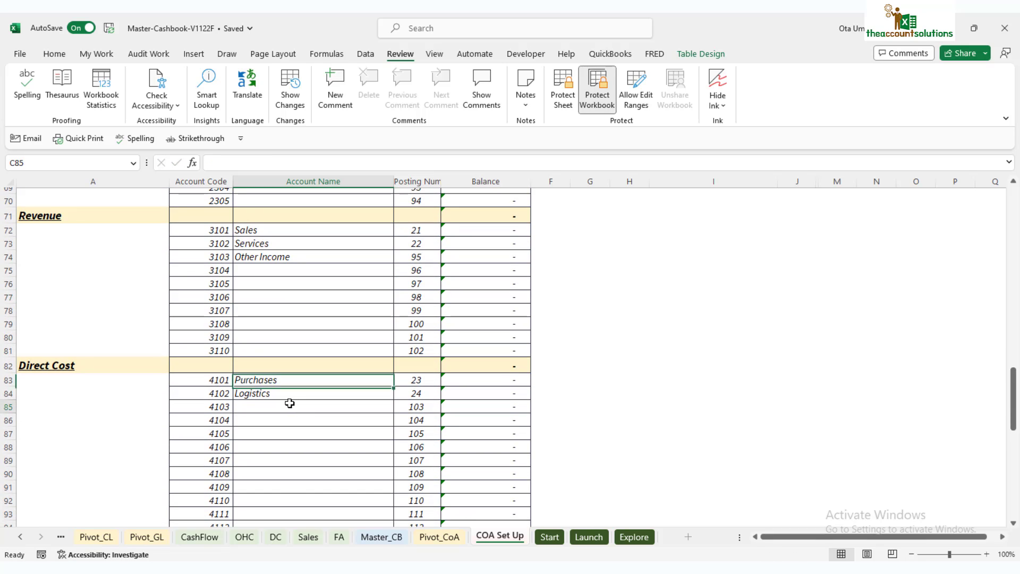
left_click(291, 403)
scroll(298, 388, "down", 1)
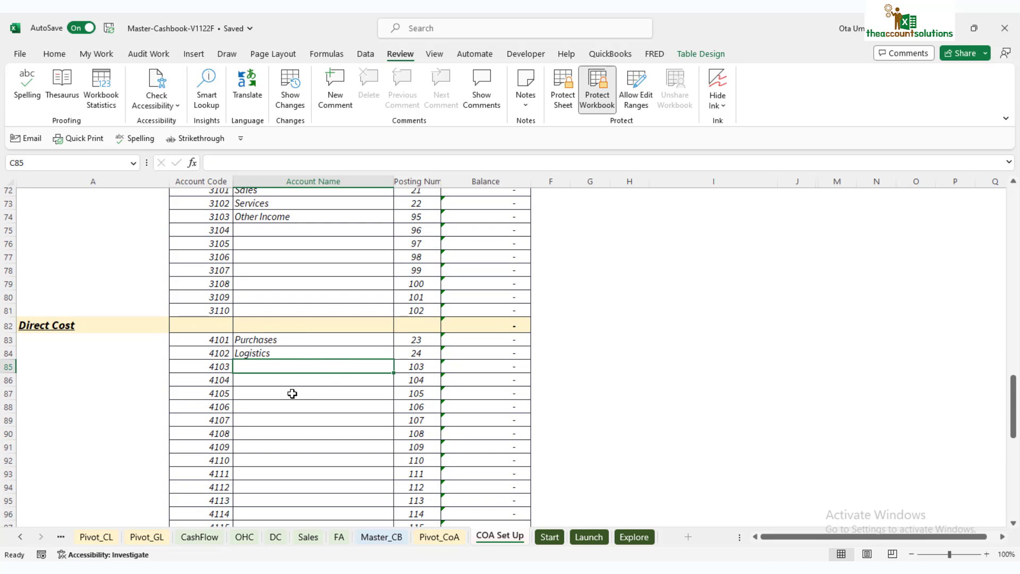
scroll(298, 391, "down", 1)
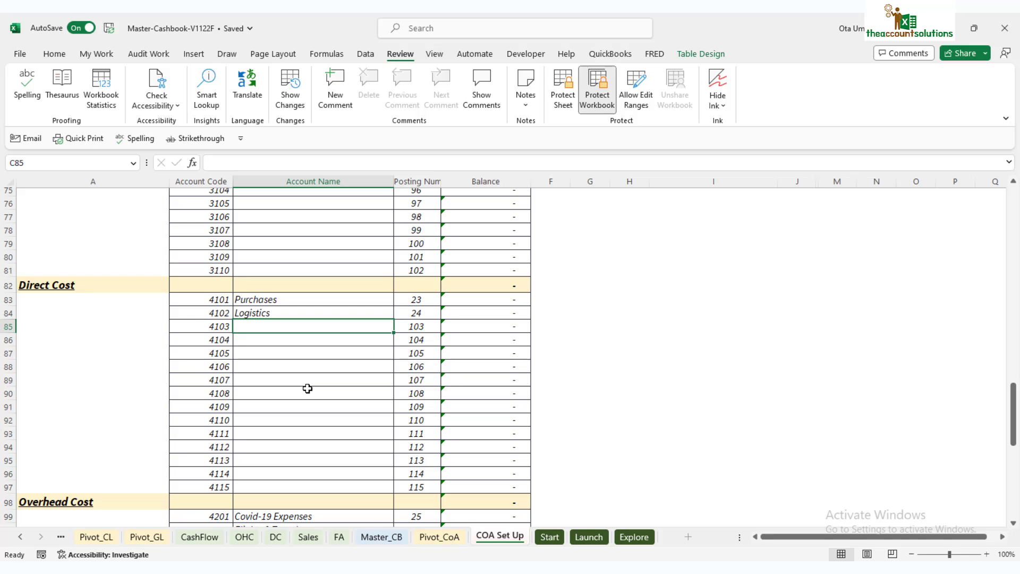
type("Direct Labo")
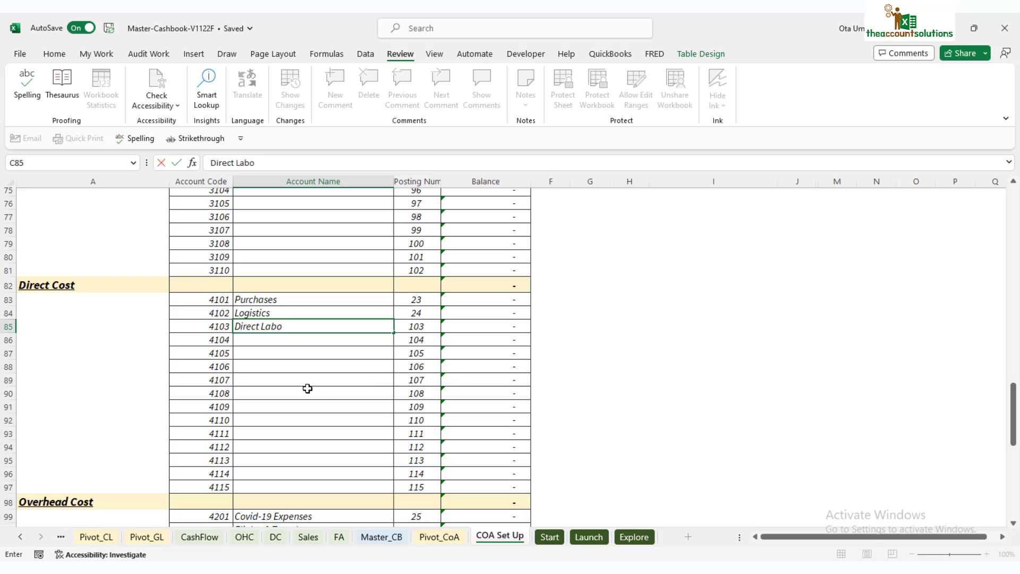
type("ur")
key("ctrl+Return")
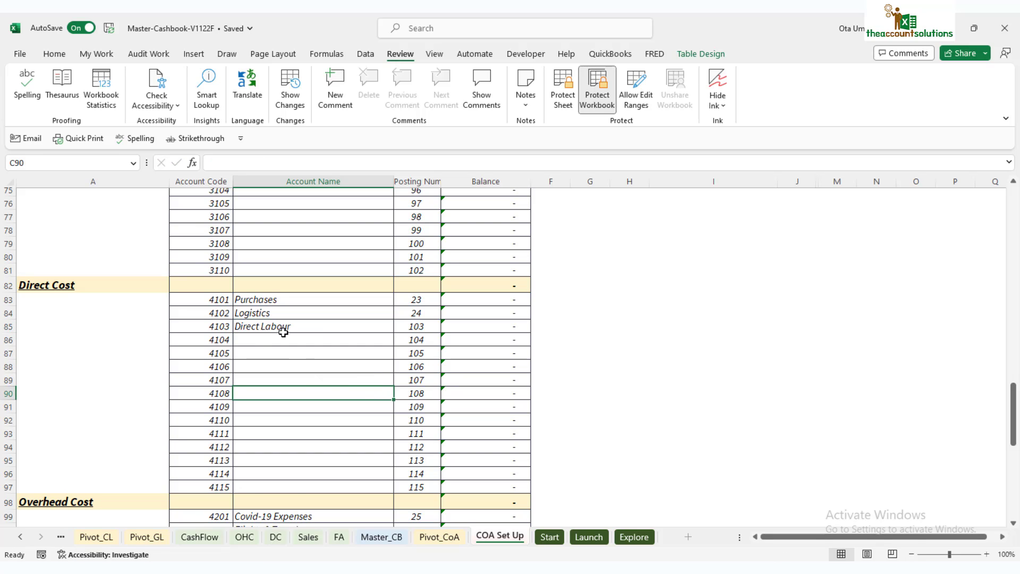
key("Right")
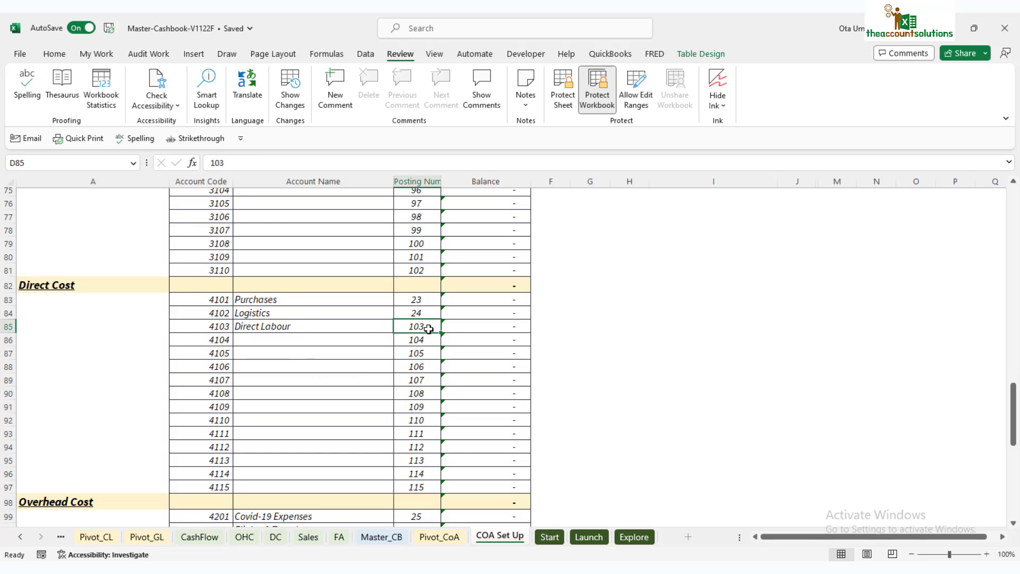
scroll(348, 361, "down", 2)
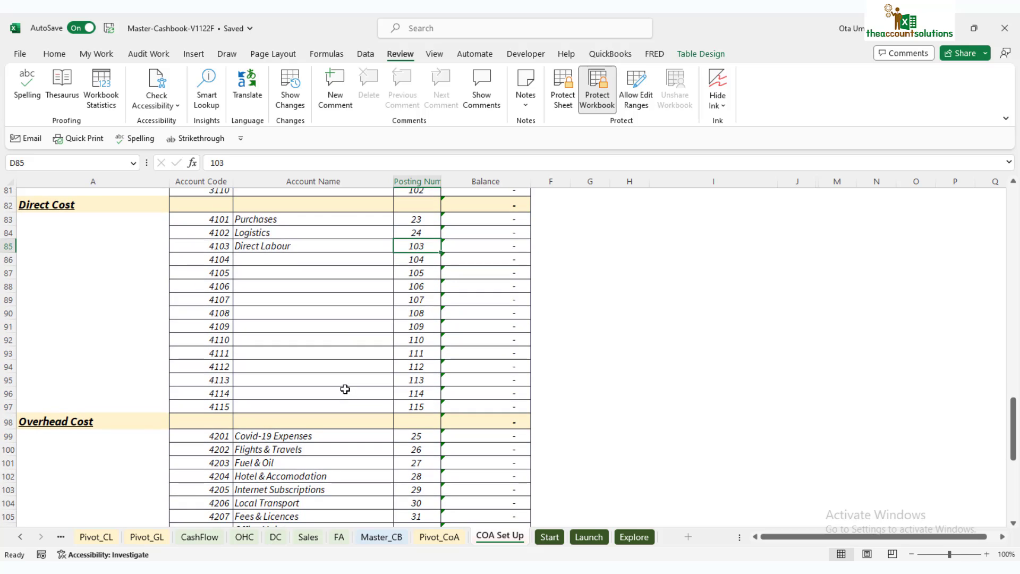
scroll(346, 390, "down", 5)
scroll(278, 365, "up", 2)
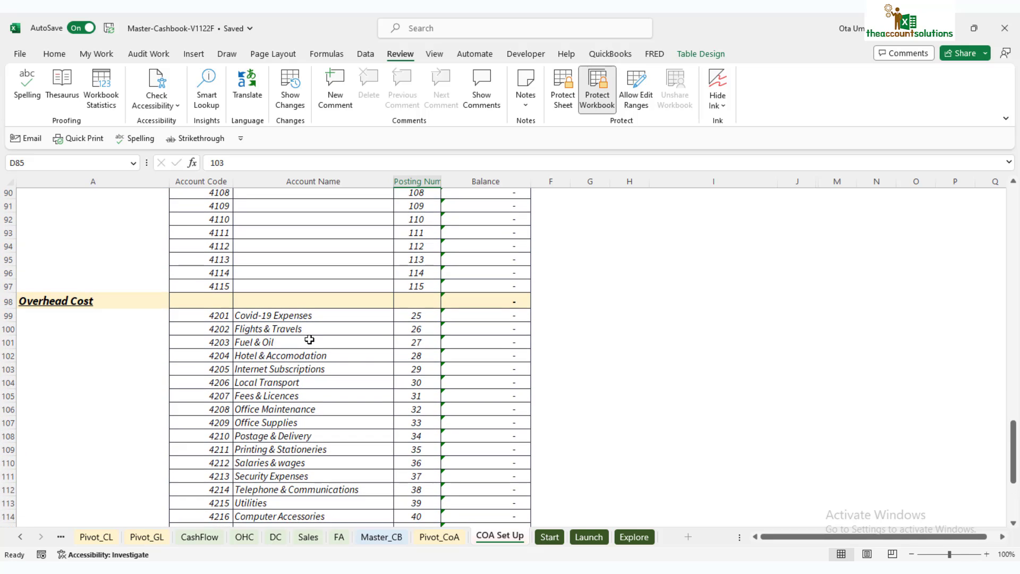
scroll(343, 373, "down", 1)
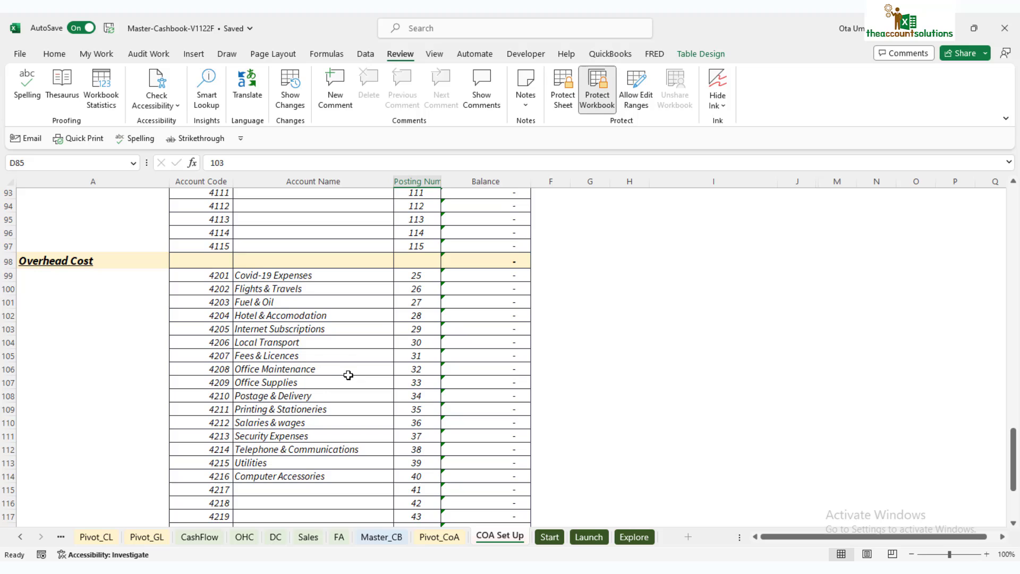
left_click(297, 277)
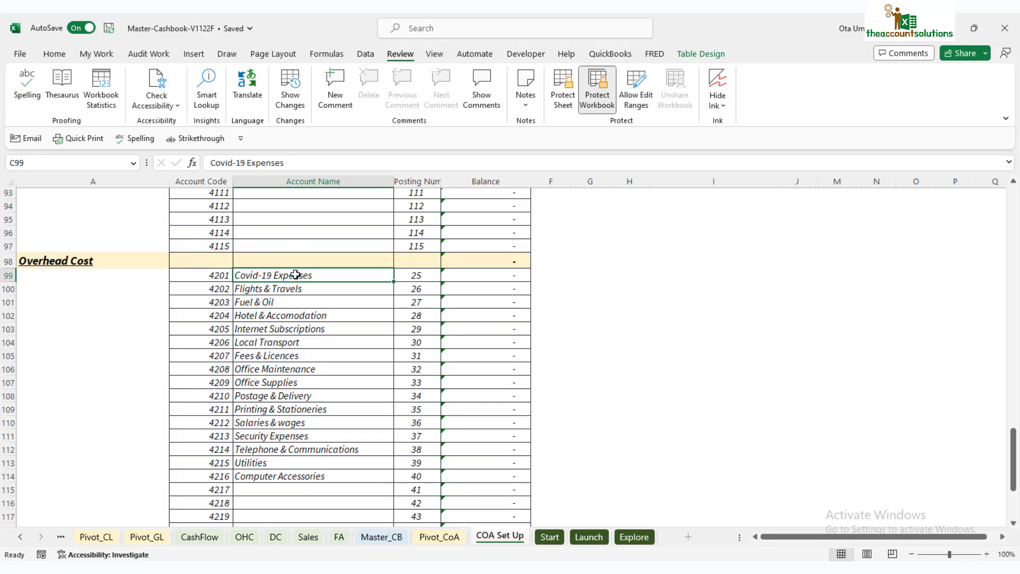
left_click(288, 480)
scroll(294, 352, "down", 2)
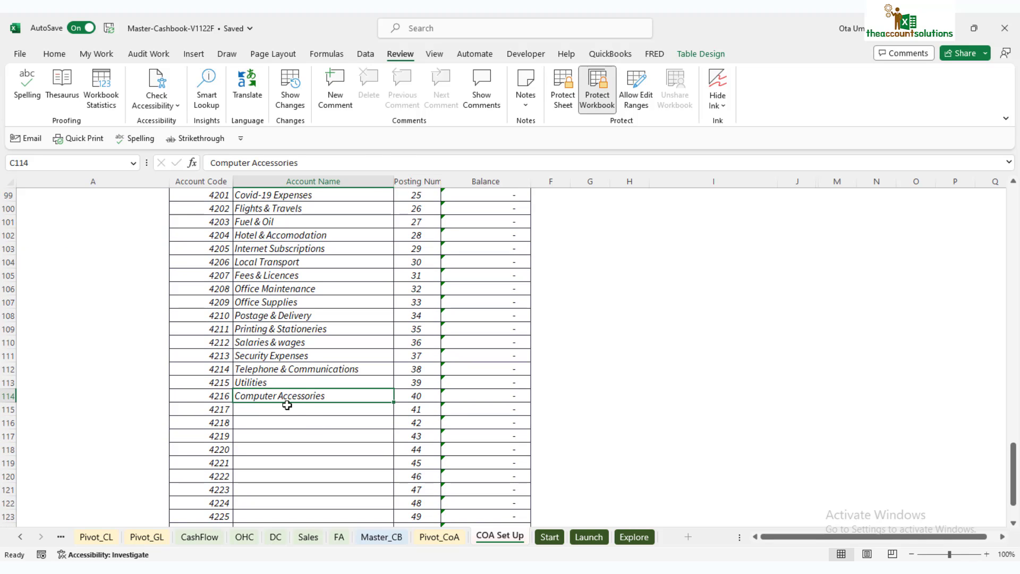
left_click(283, 409)
scroll(296, 421, "down", 2)
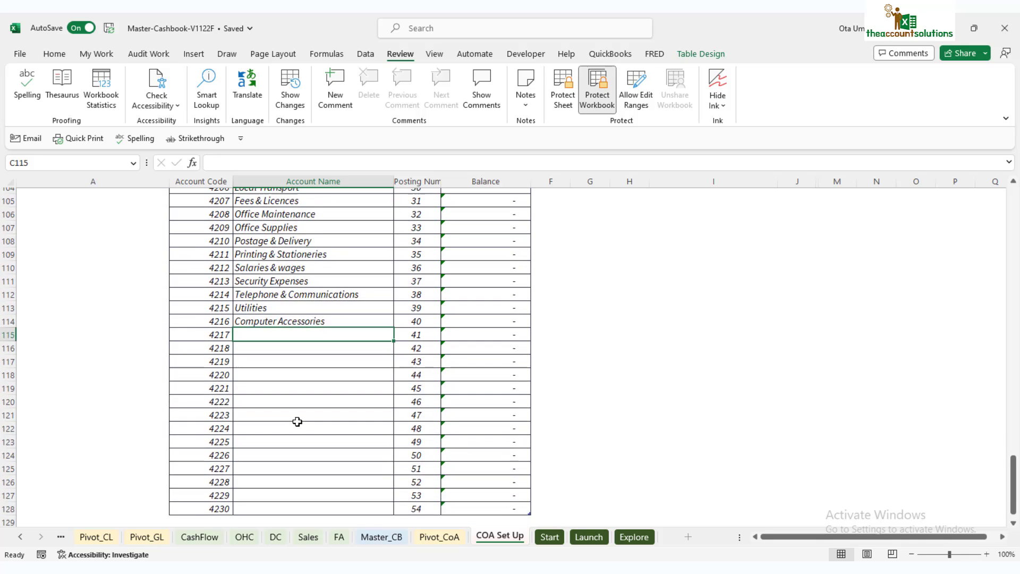
scroll(297, 412, "up", 2)
scroll(301, 404, "up", 2)
left_click_drag(208, 276, 213, 501)
scroll(283, 426, "down", 2)
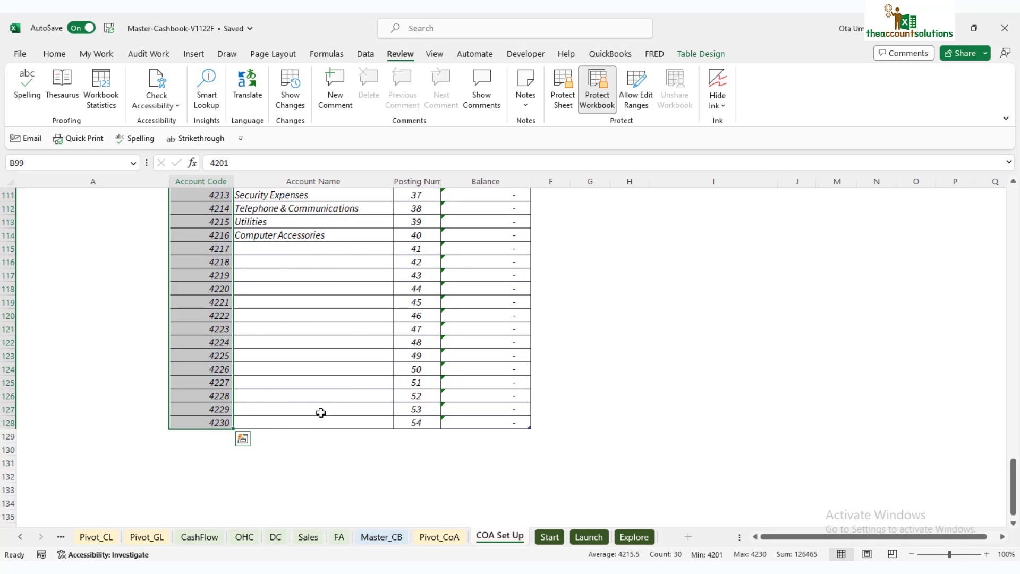
scroll(321, 413, "up", 7)
scroll(345, 393, "down", 4)
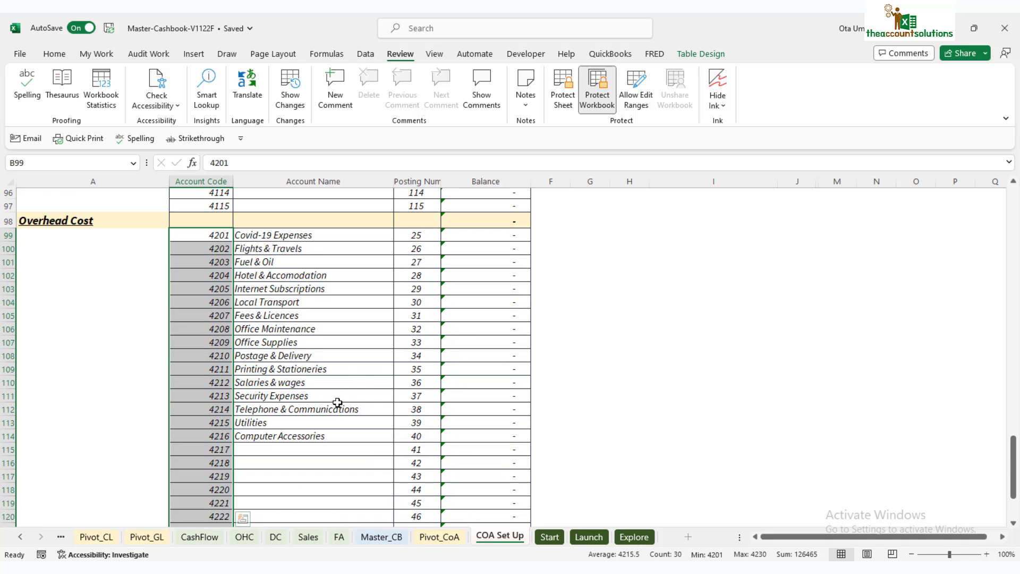
left_click(293, 388)
scroll(292, 388, "up", 2)
left_click(307, 288)
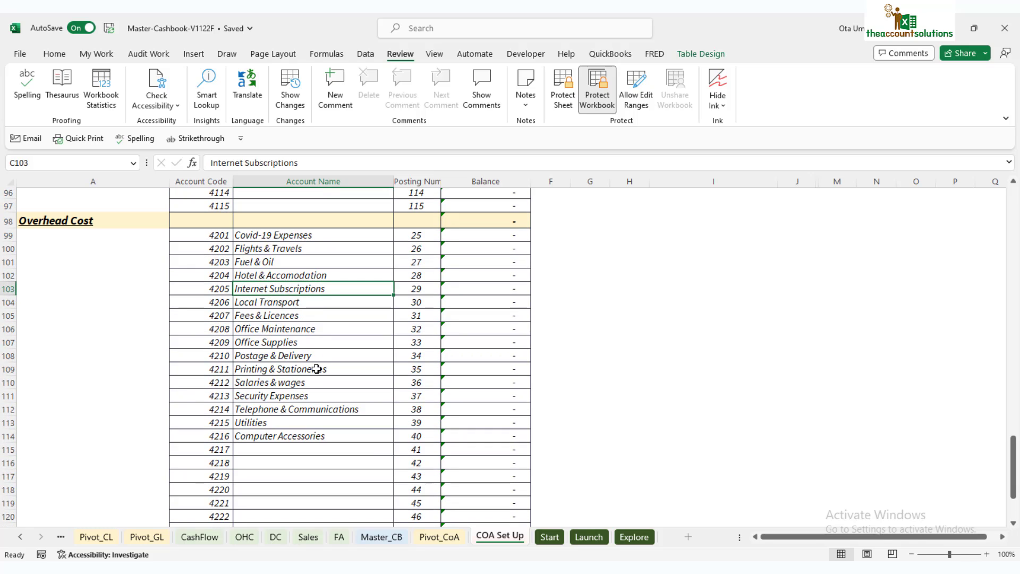
scroll(317, 378, "down", 3)
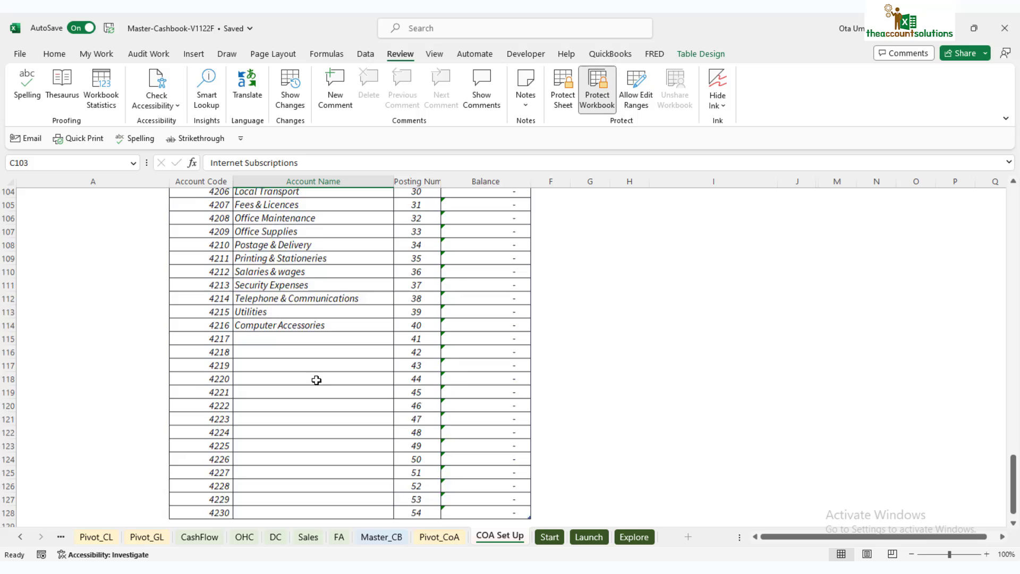
scroll(316, 380, "up", 2)
scroll(302, 375, "up", 1)
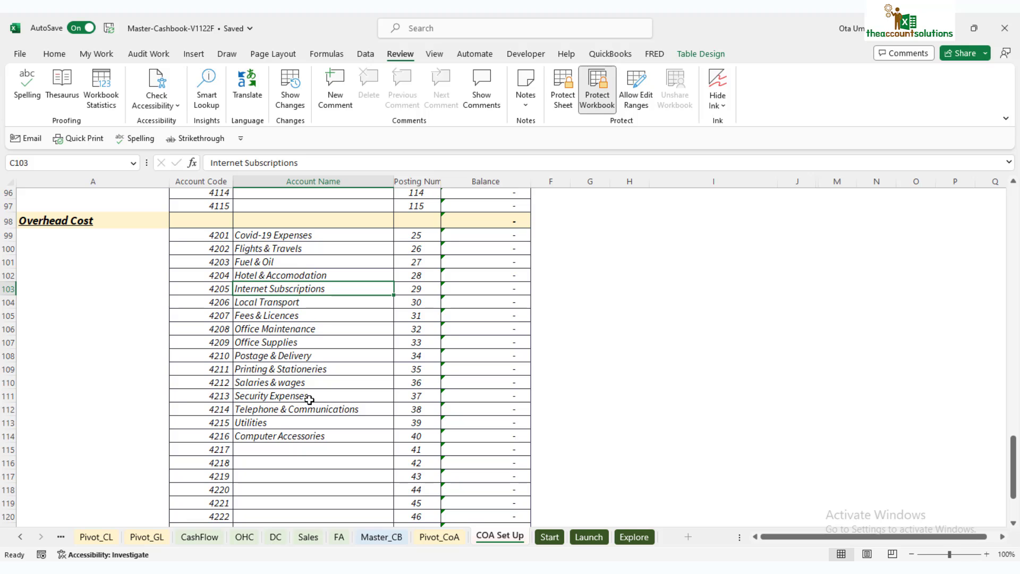
scroll(317, 402, "down", 2)
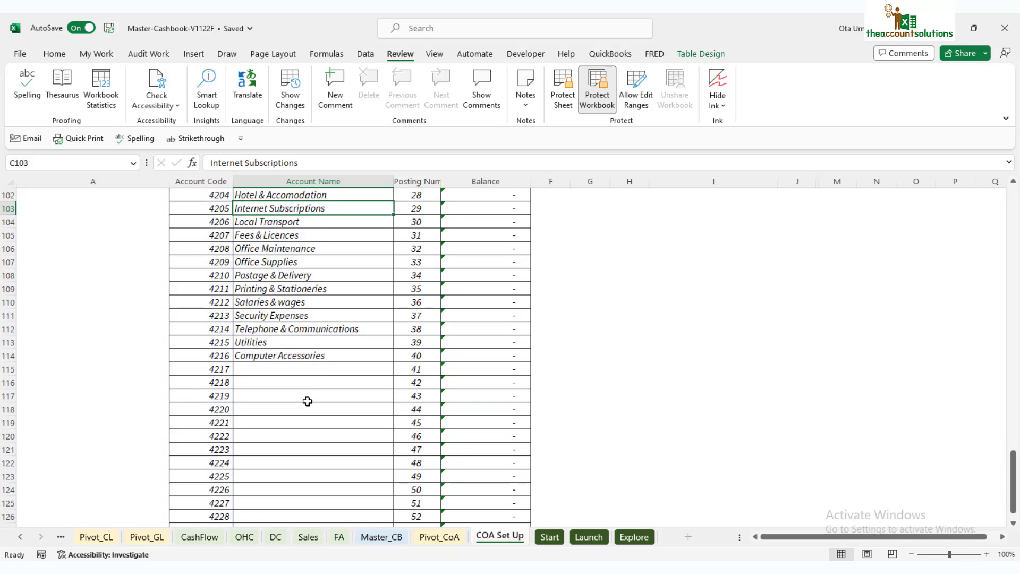
scroll(307, 410, "up", 2)
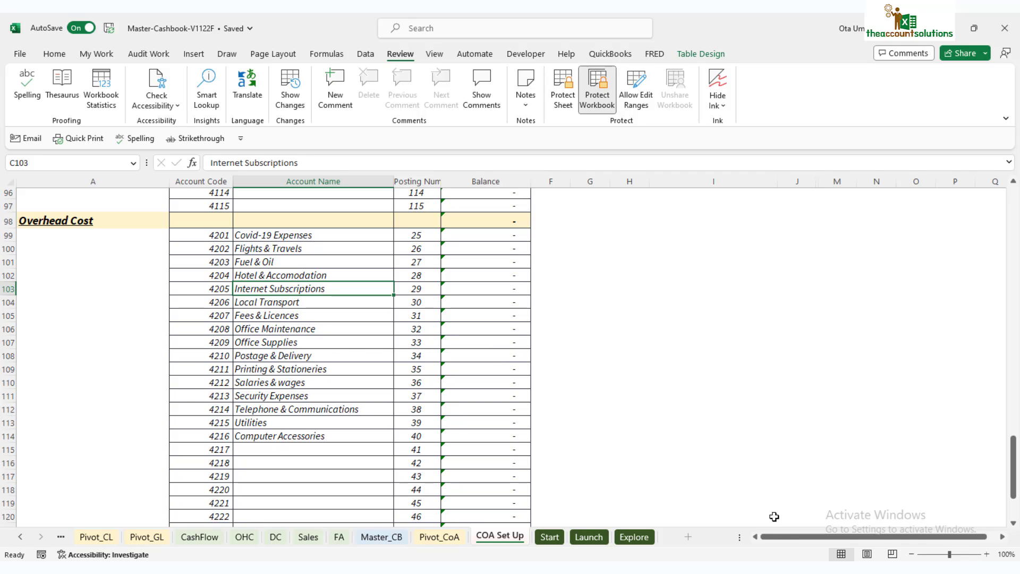
From the Fees & Licences row, scroll the COA Set Up sheet to review the account groups, ending at Cash & Banks 1201–1206.
left_click(322, 318)
scroll(350, 324, "up", 20)
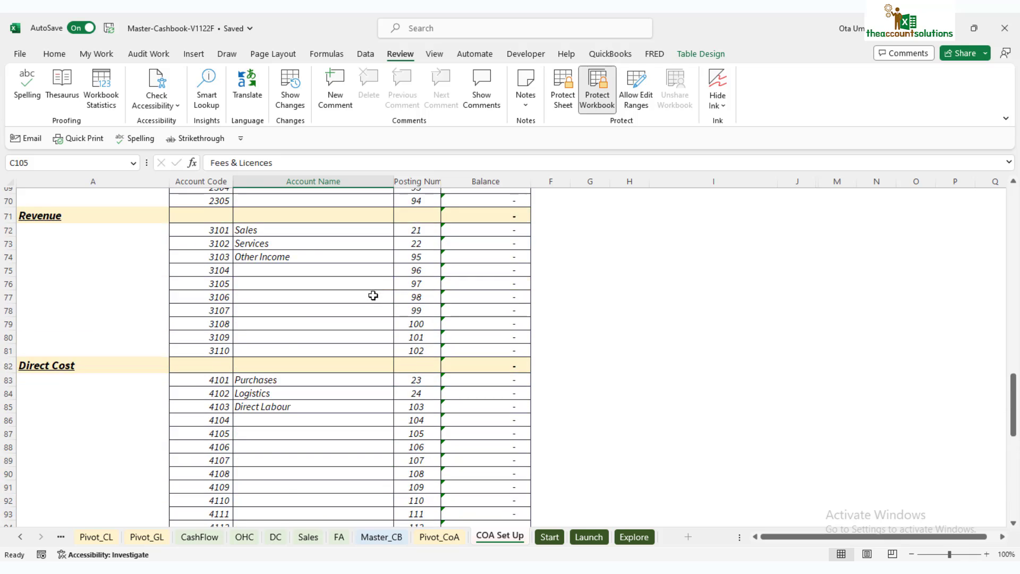
scroll(401, 288, "up", 8)
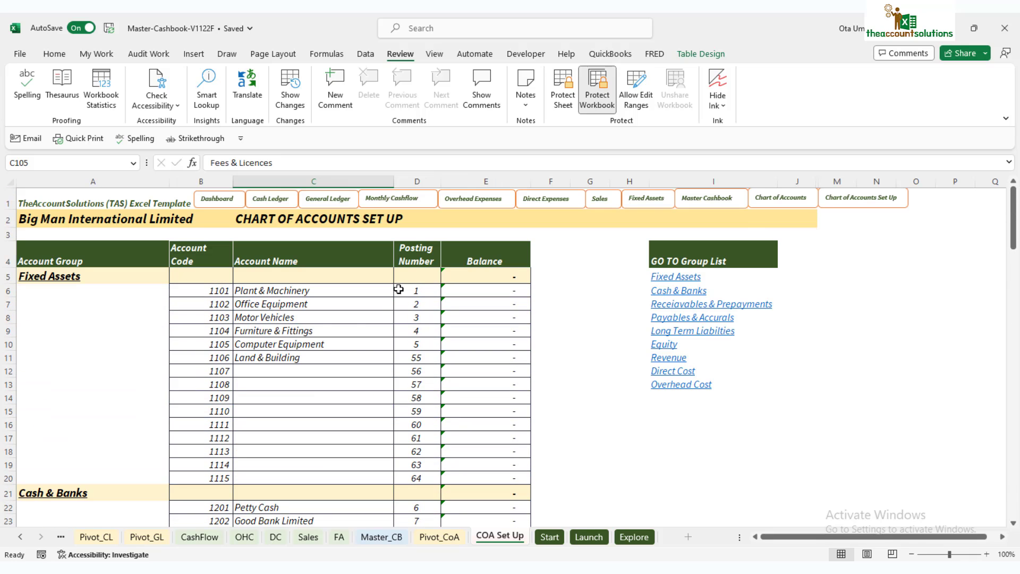
scroll(346, 334, "down", 20)
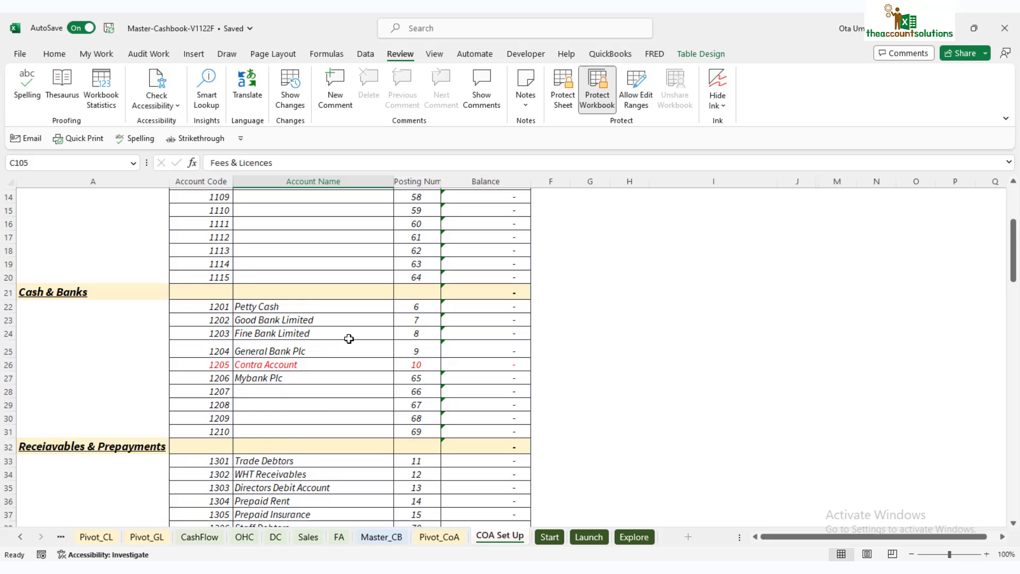
scroll(359, 338, "down", 13)
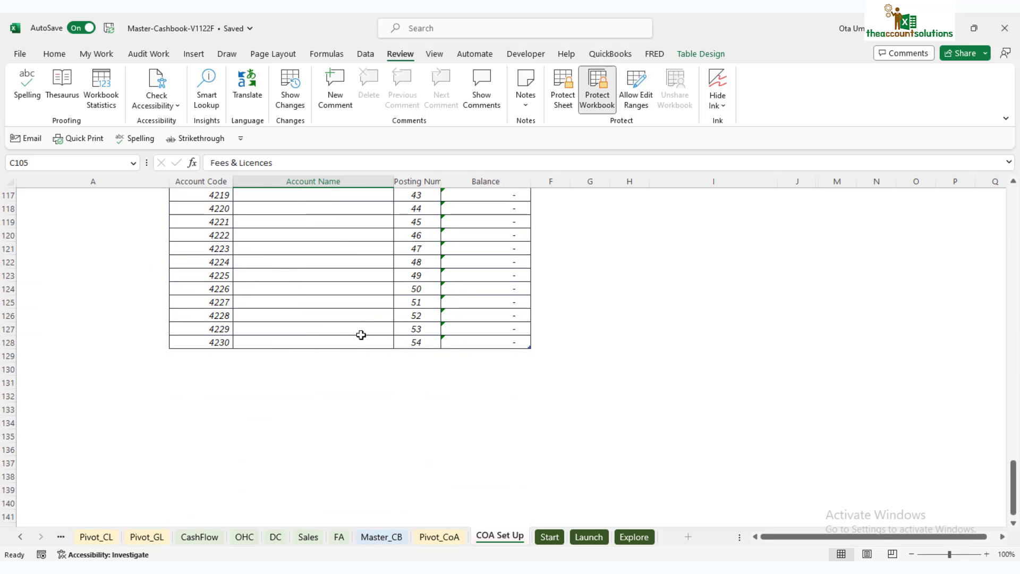
scroll(366, 332, "up", 20)
scroll(376, 319, "up", 20)
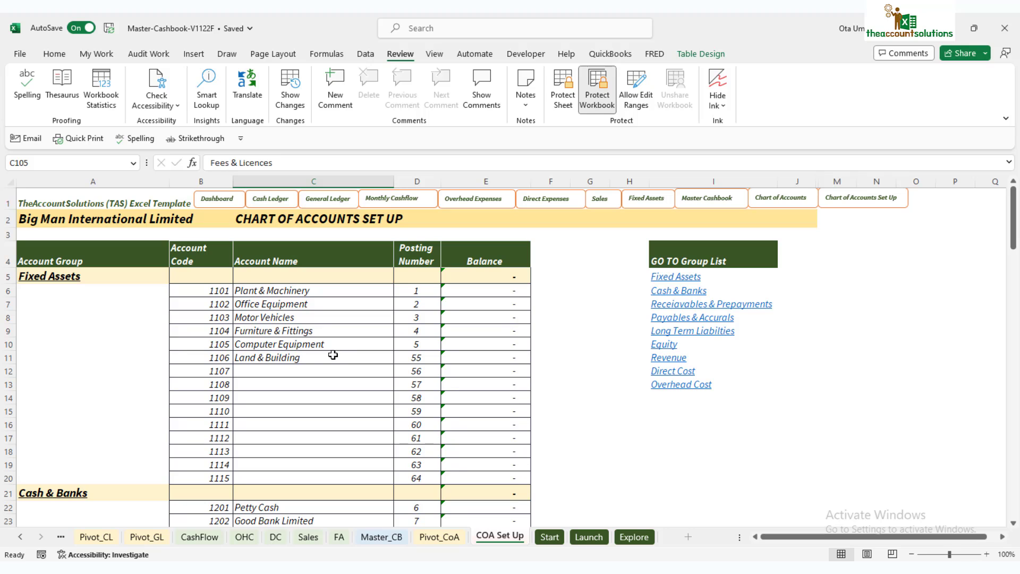
scroll(332, 386, "down", 6)
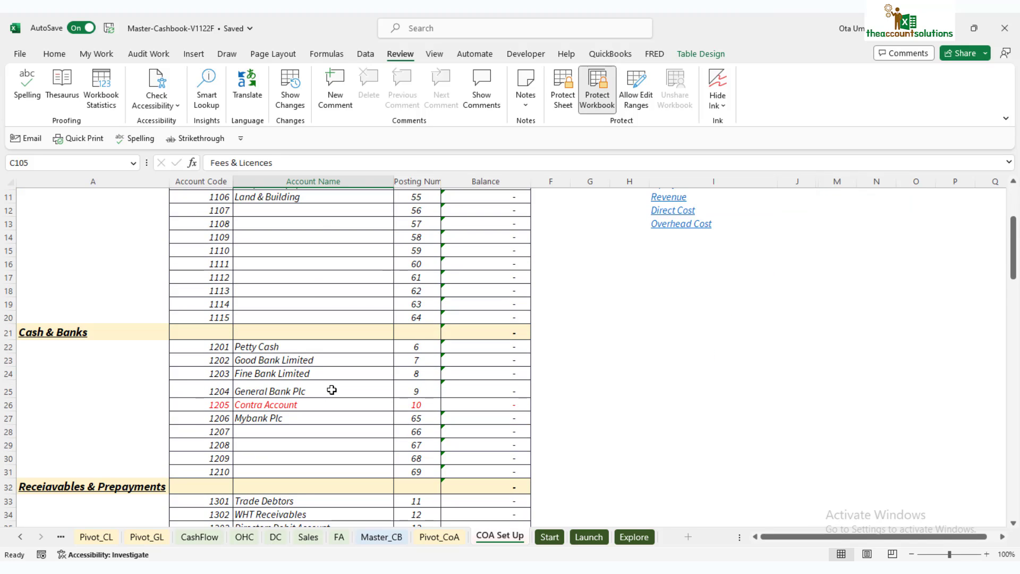
scroll(334, 382, "down", 14)
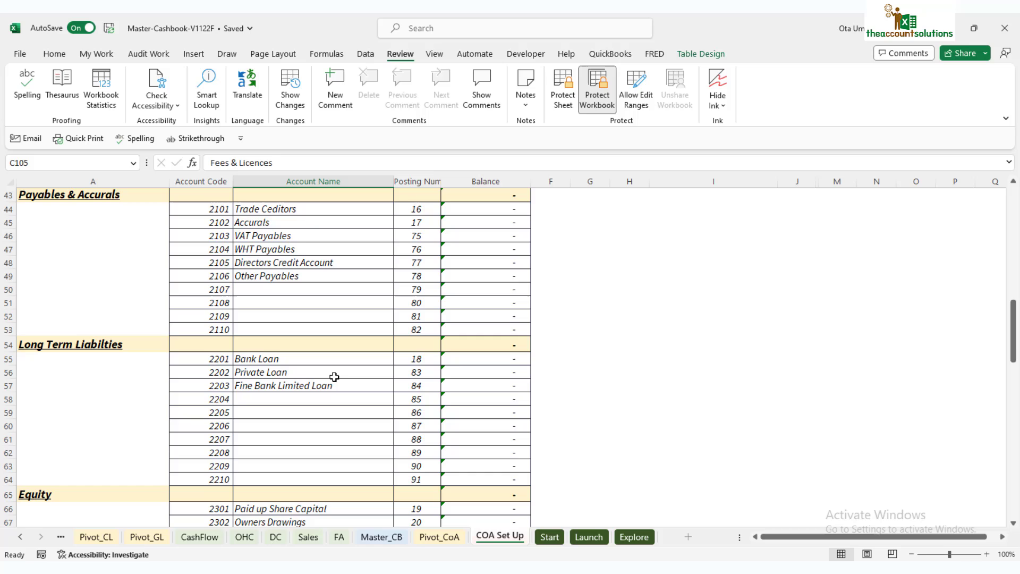
scroll(342, 370, "up", 20)
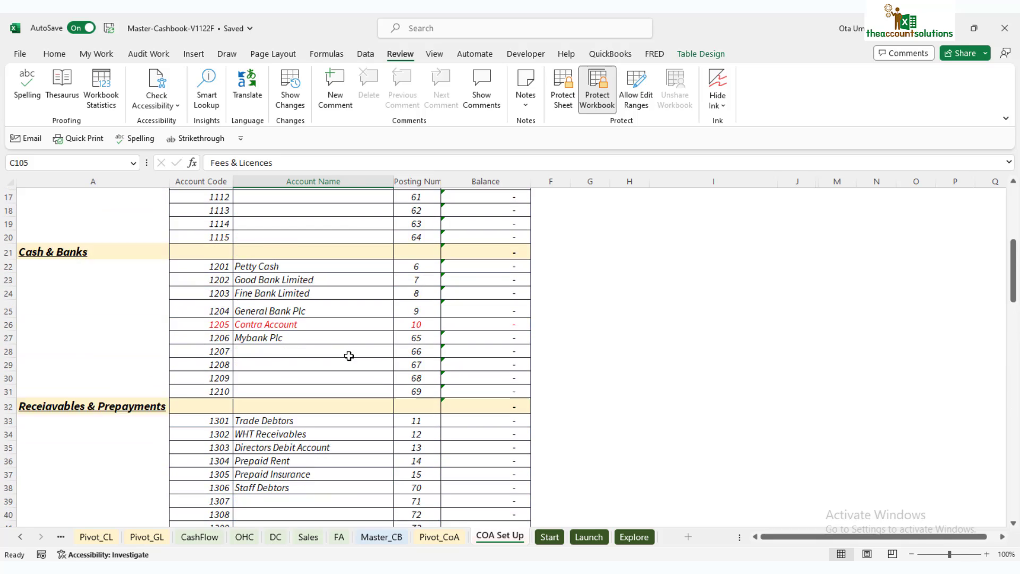